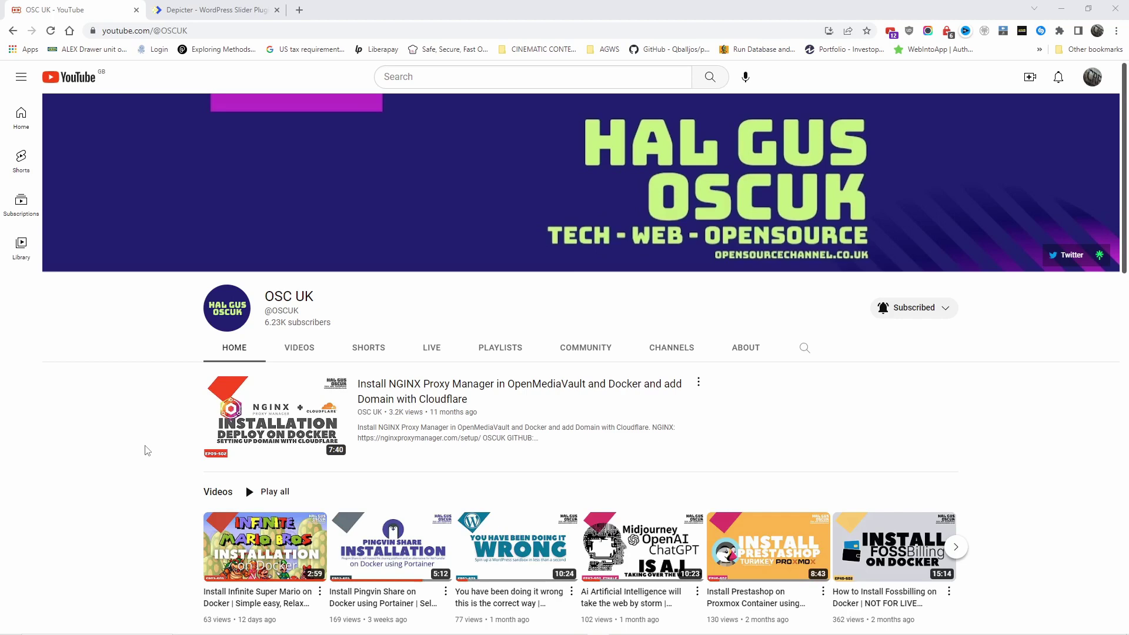
Switch to the 'Depicter - WordPress Slider Plugin' browser tab.
click(232, 9)
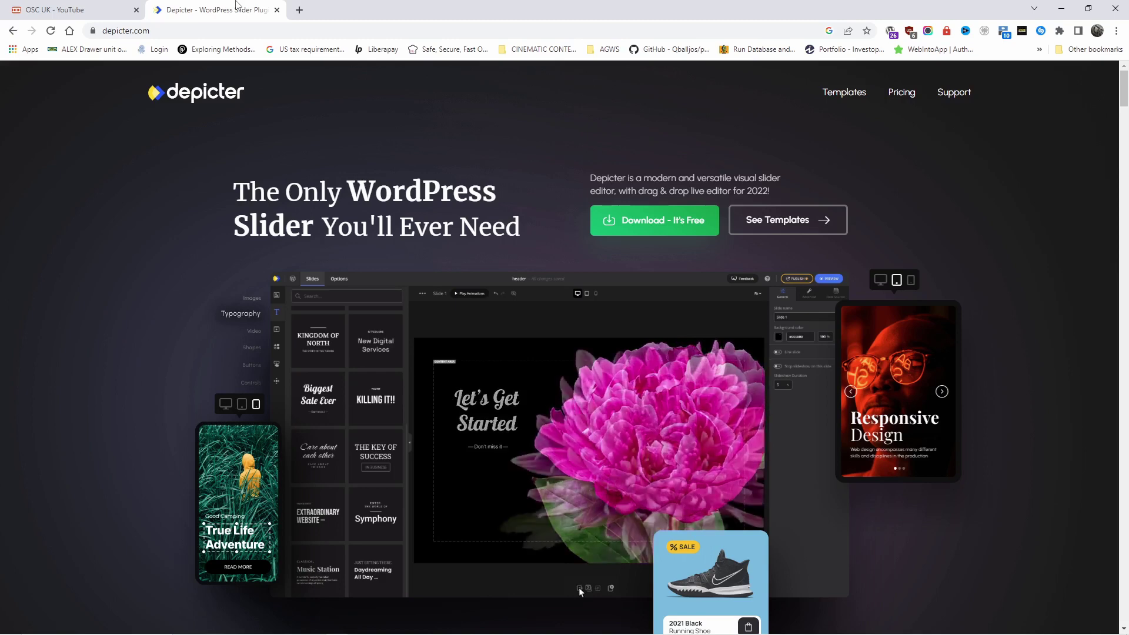
Switch to the WordPress admin tab with the Phlox Theme welcome page.
click(99, 11)
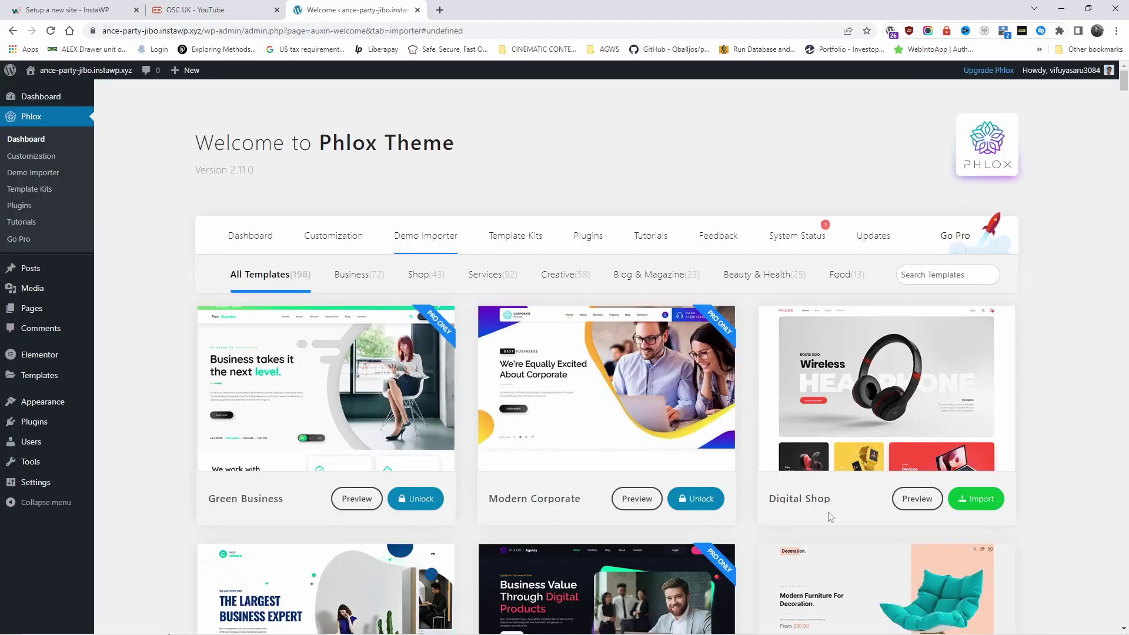
Filter Phlox's recommended plugins to Bundled, tick Depicter and install it (version 1.6.0).
scroll(865, 464, down, 4)
scroll(869, 417, up, 4)
click(586, 243)
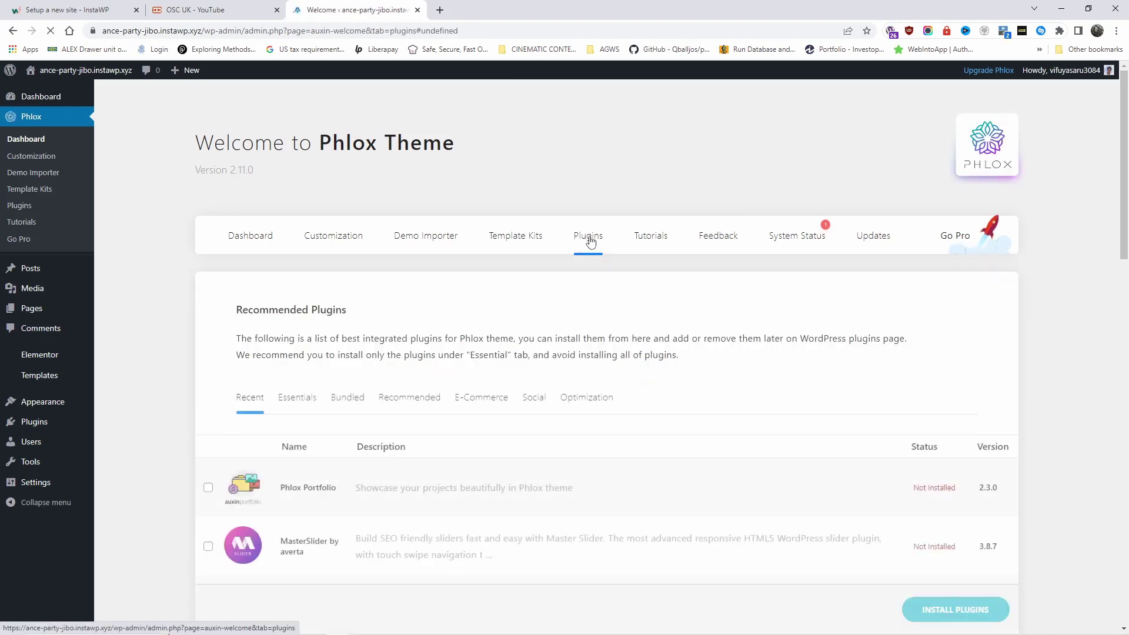
scroll(590, 243, down, 2)
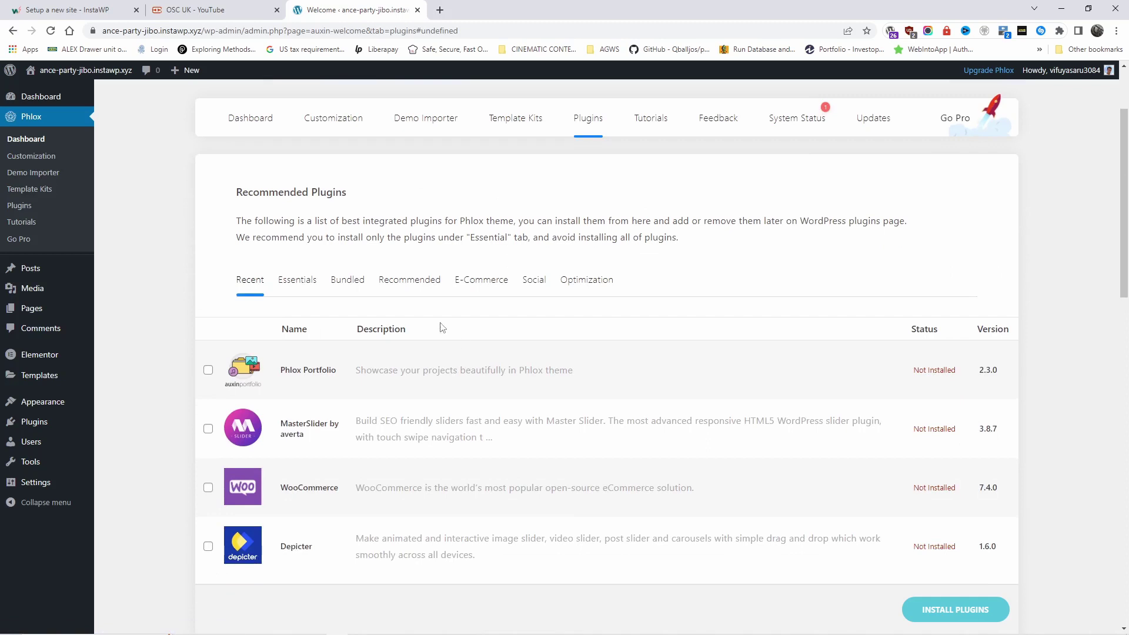
click(345, 284)
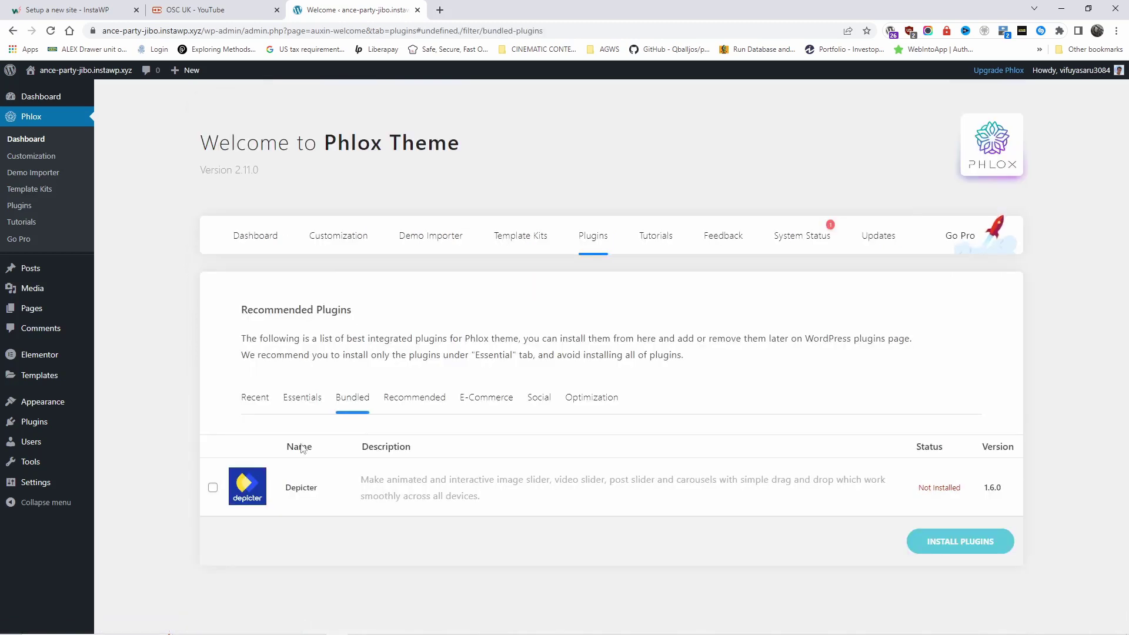
click(214, 488)
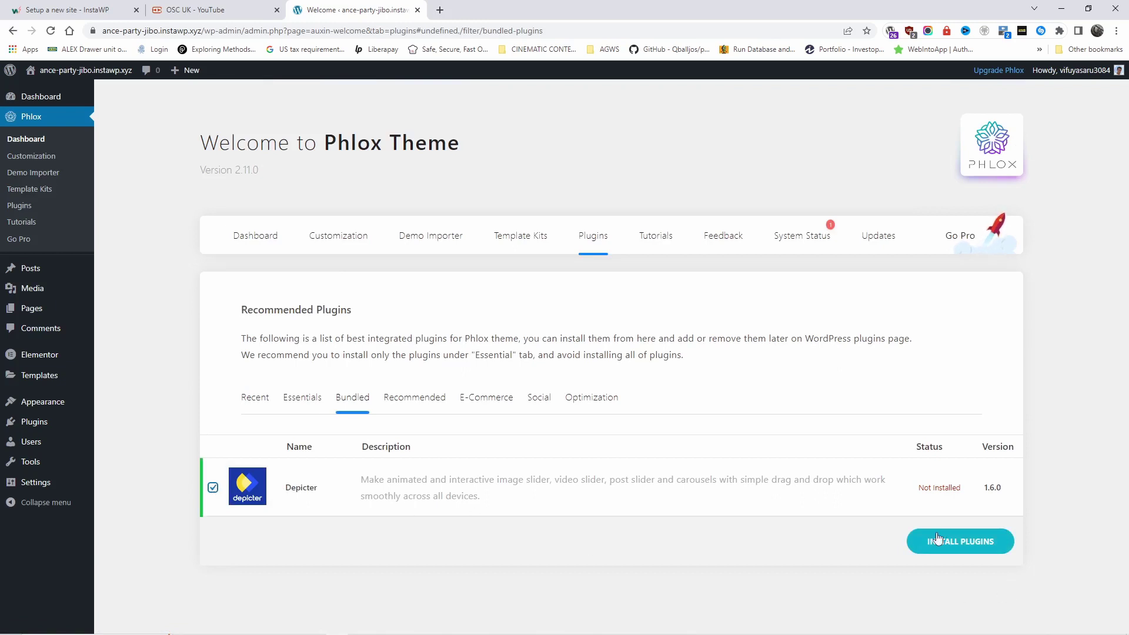
click(921, 545)
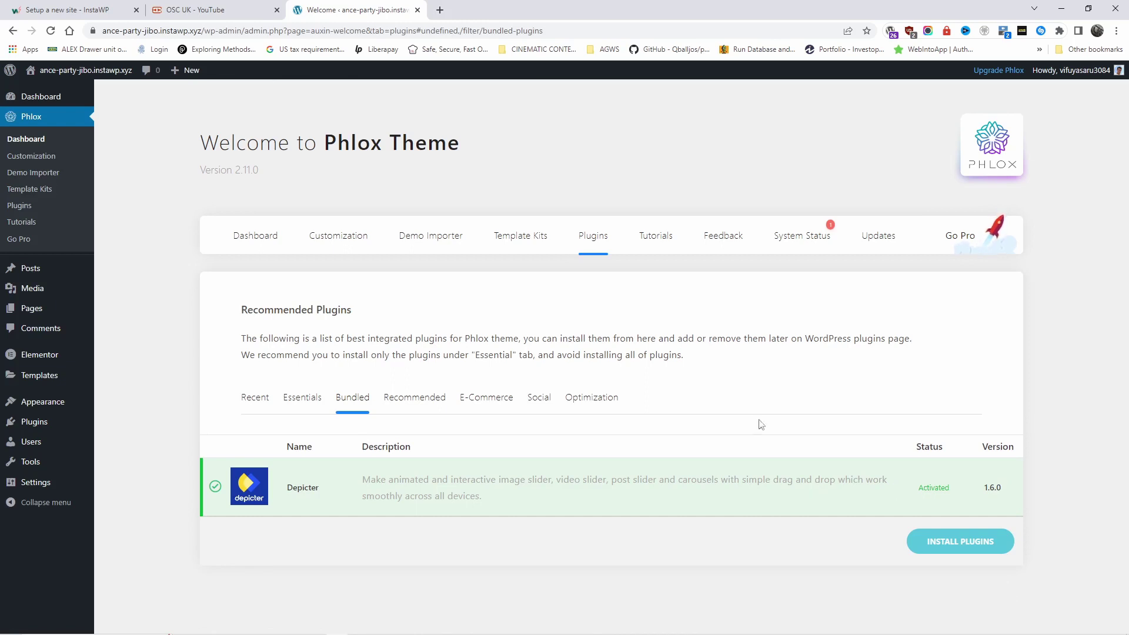
Check the installed Plugins list, then open the empty Depicter dashboard.
click(37, 430)
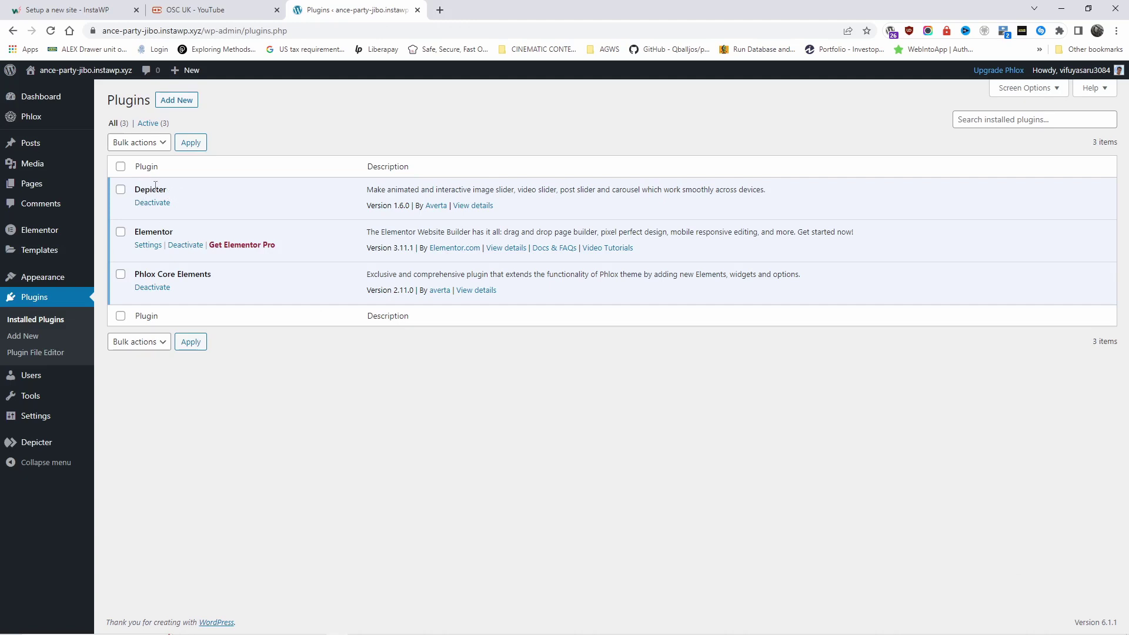
click(33, 447)
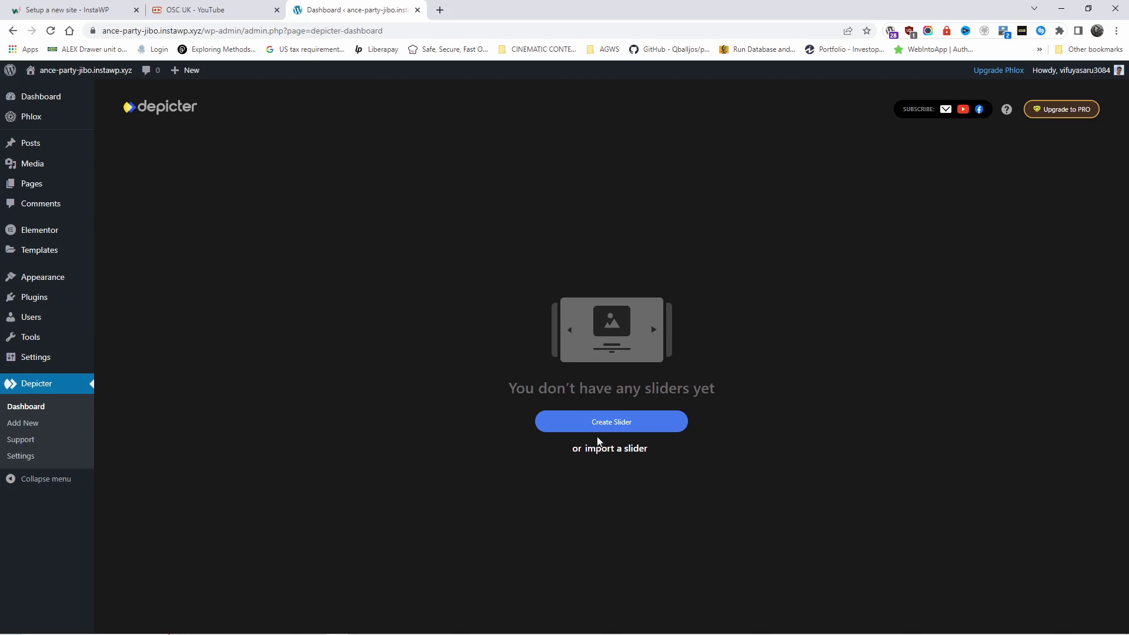
Browse the slider templates and import Adventurer as the new slider 'Adventurer 1'.
click(606, 434)
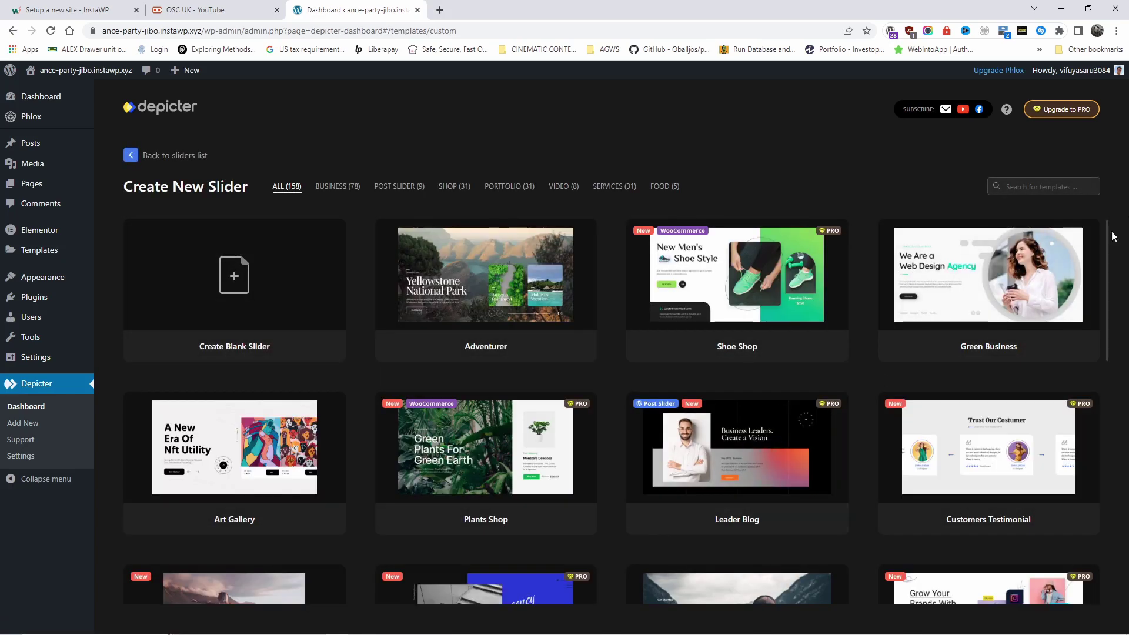
scroll(1096, 251, down, 3)
scroll(1097, 269, down, 15)
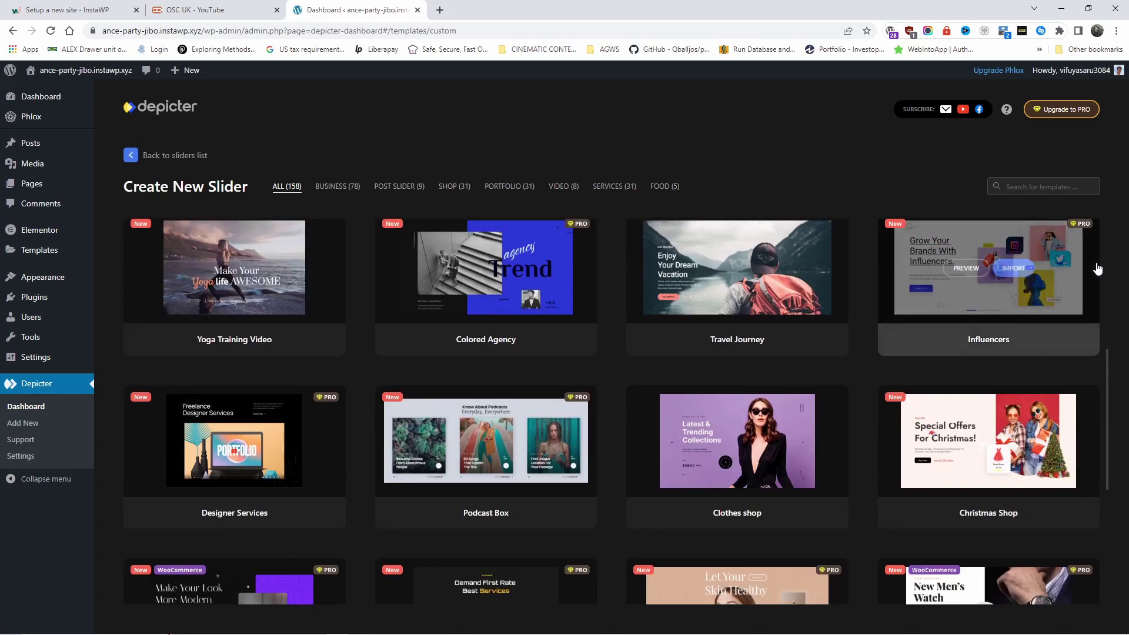
scroll(1058, 317, down, 10)
scroll(1046, 330, down, 8)
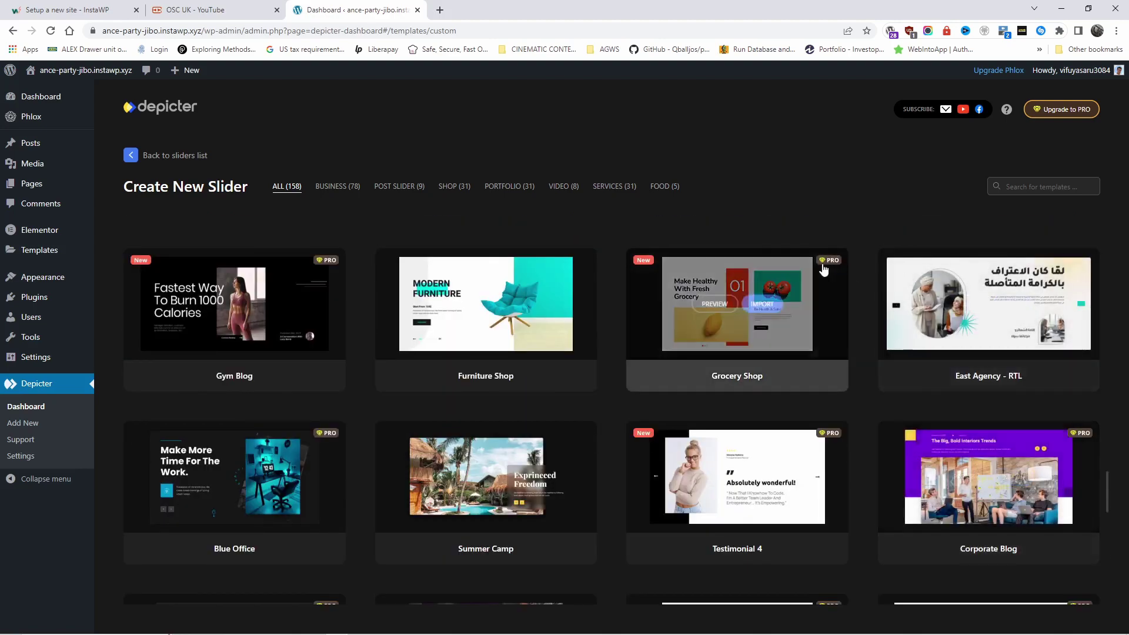
scroll(831, 309, down, 6)
scroll(831, 310, up, 20)
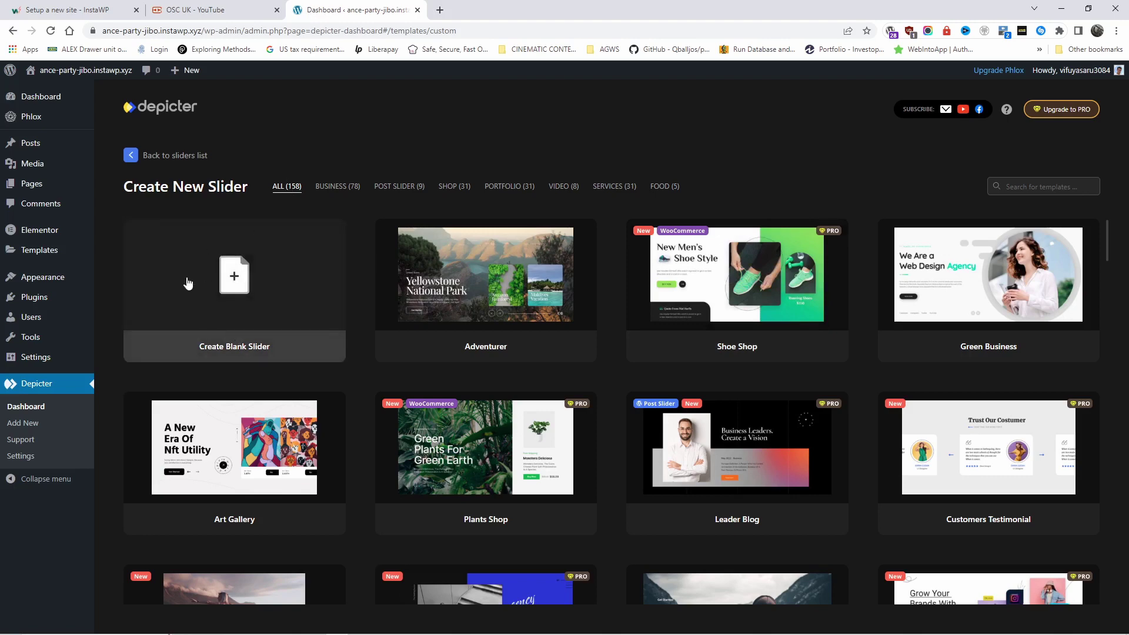
mouse_move(476, 294)
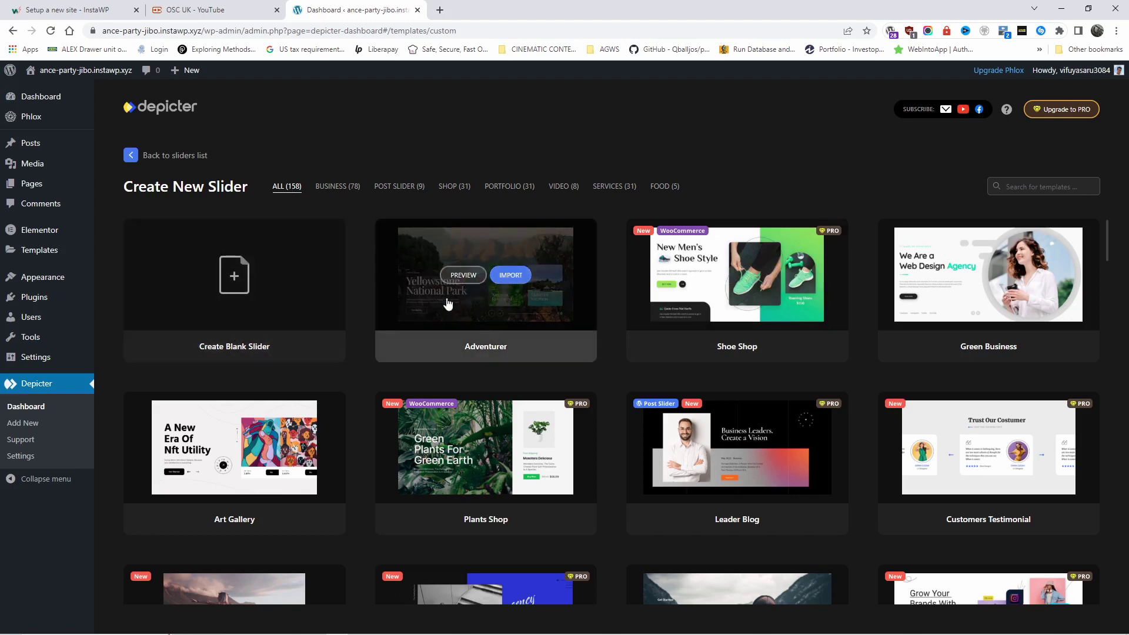
click(512, 275)
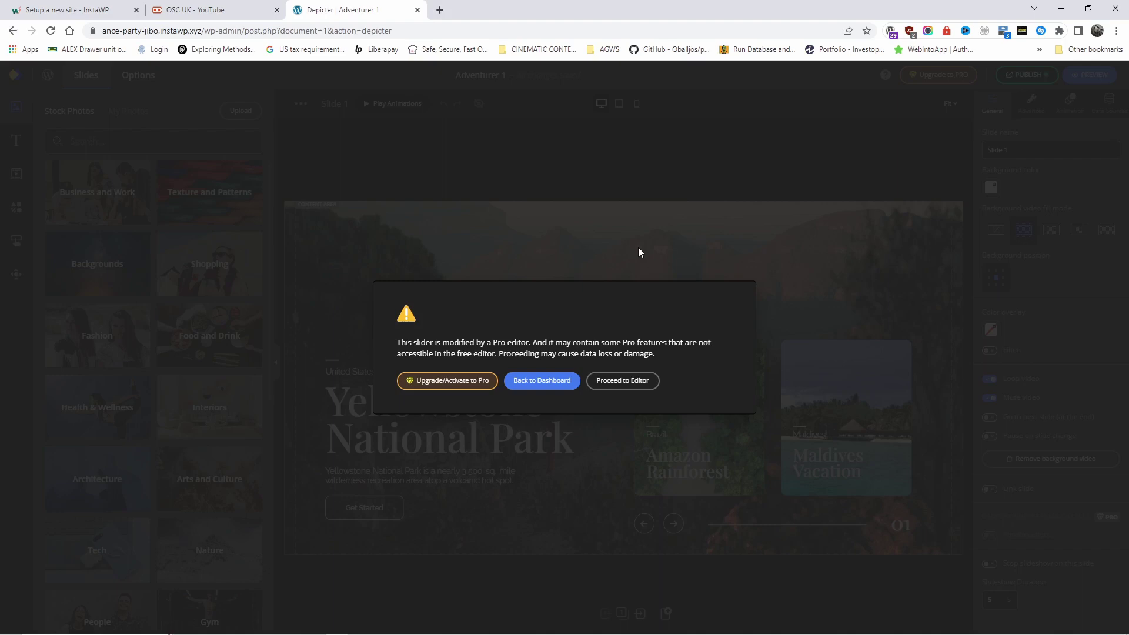
Enter the editor past the Pro warning and publish Adventurer 1, revealing shortcode [depicter id="1"].
click(626, 381)
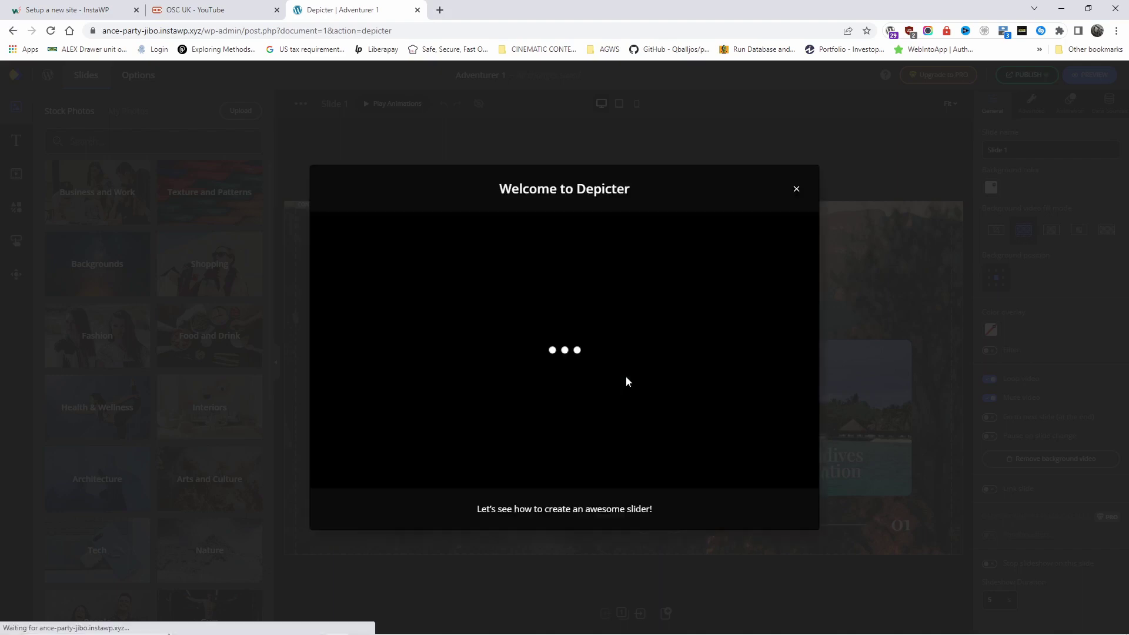
click(796, 188)
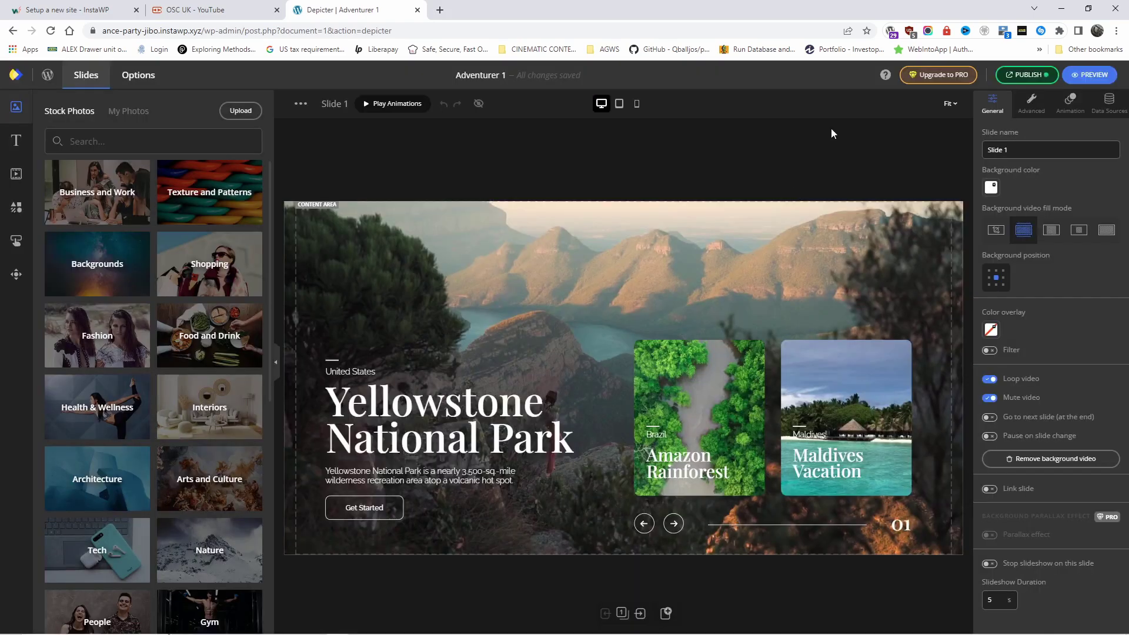
click(1013, 76)
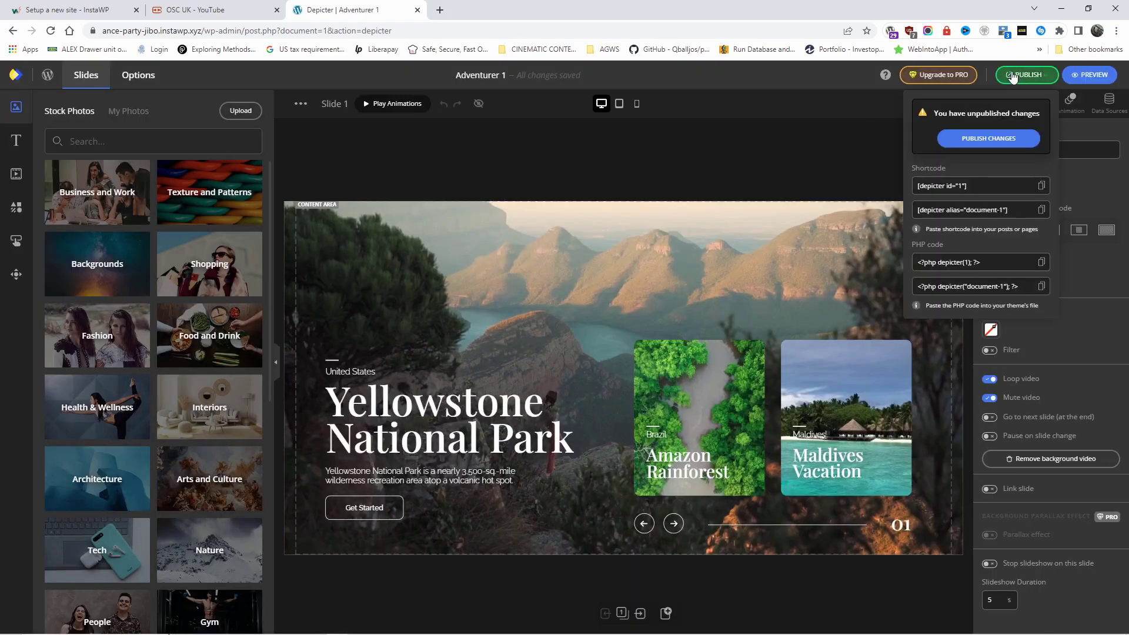
click(992, 137)
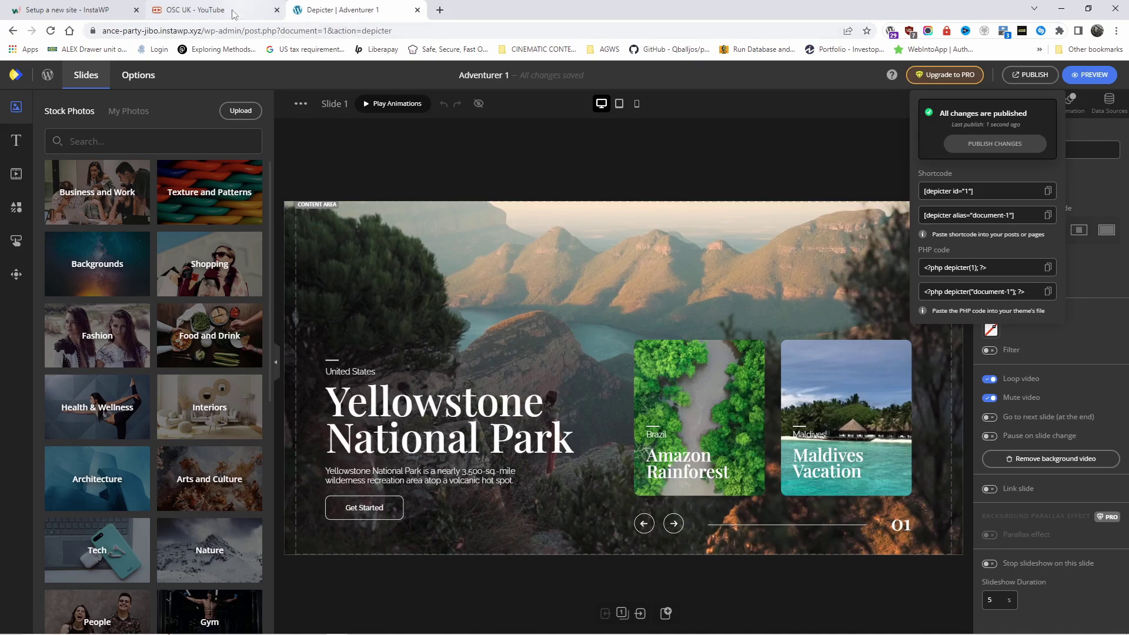
Go from the Depicter dashboard to the Pages list and edit the Home Page.
click(47, 81)
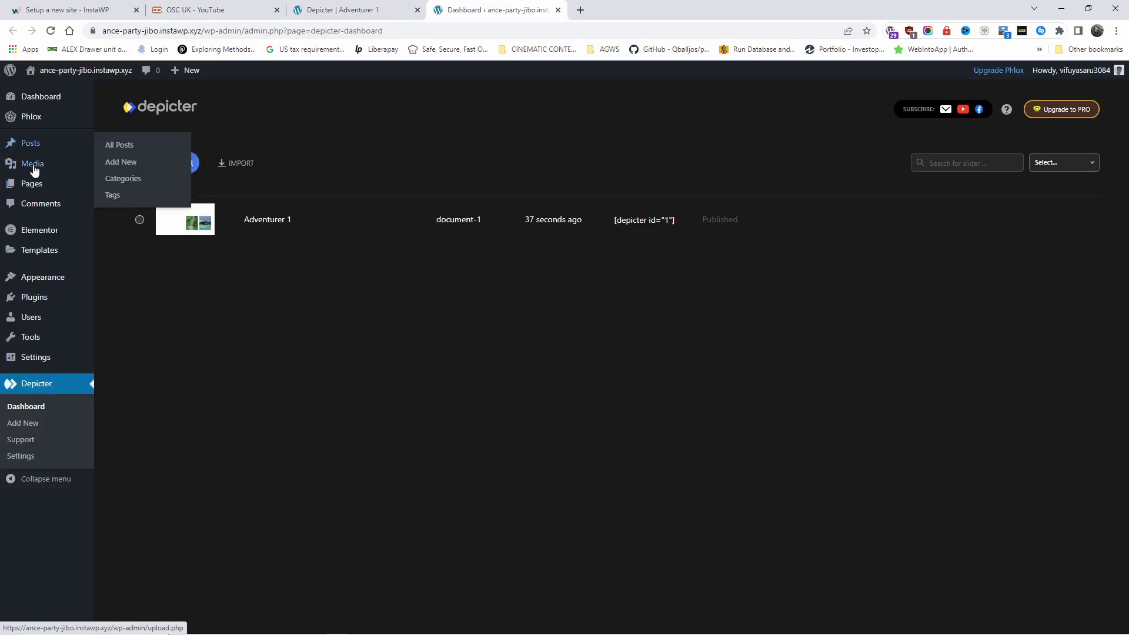
click(38, 185)
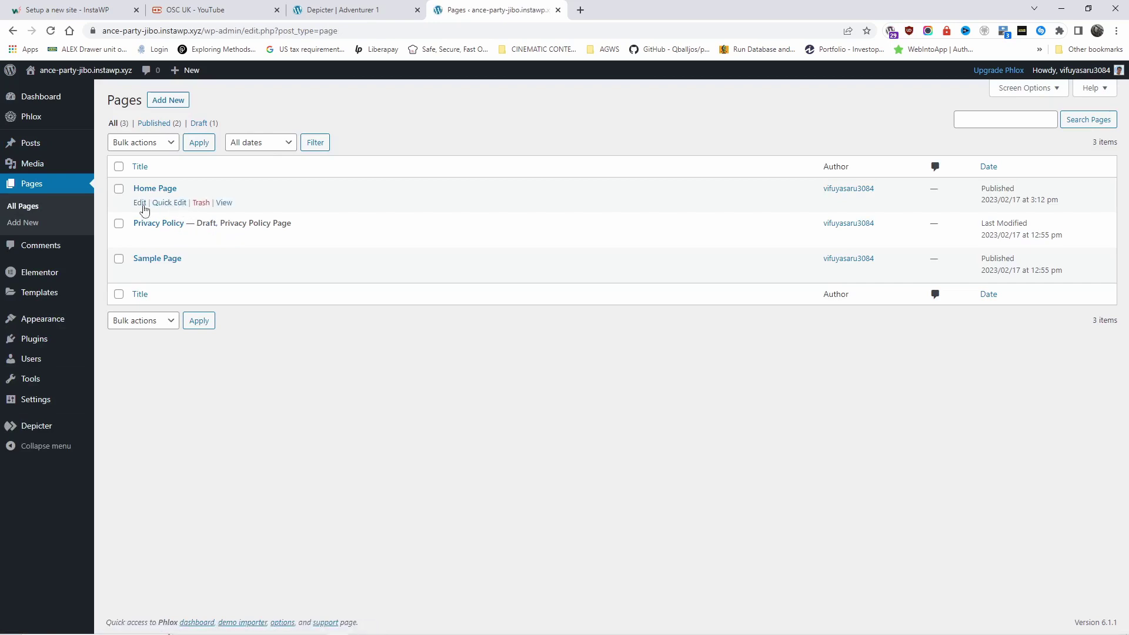
click(140, 203)
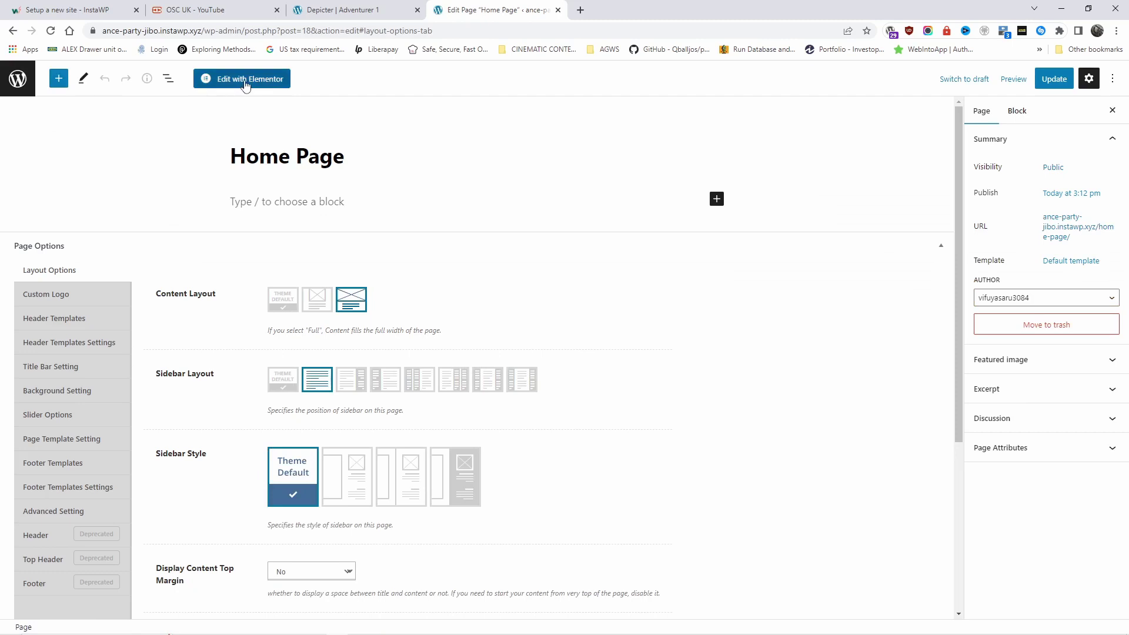
Open the Home Page in Elementor and add a new single-column section.
click(246, 82)
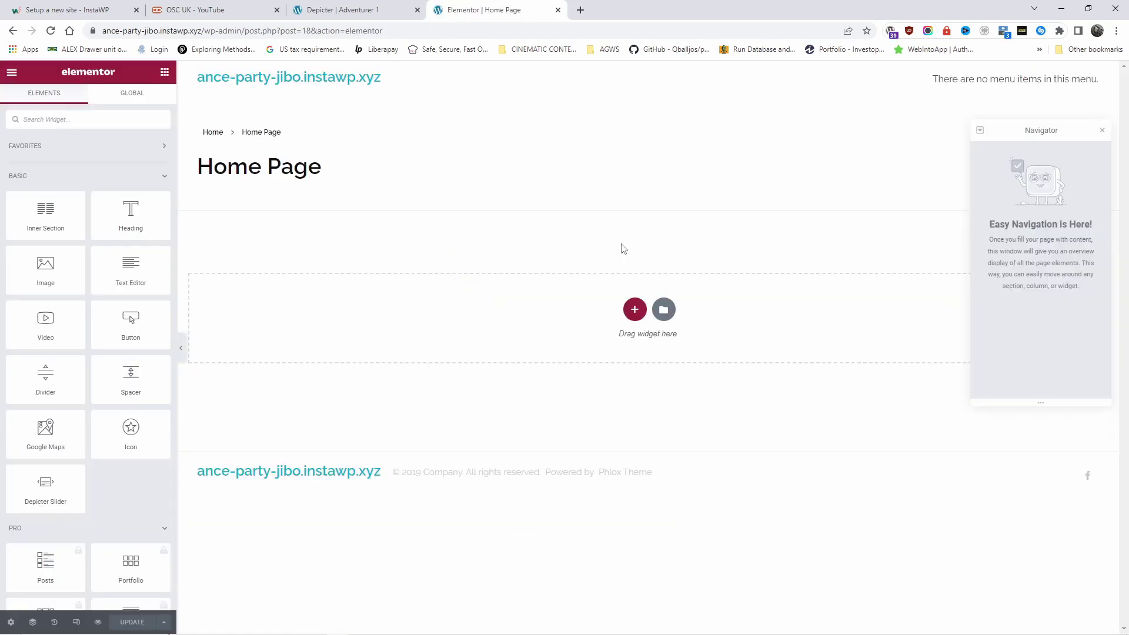
click(1102, 131)
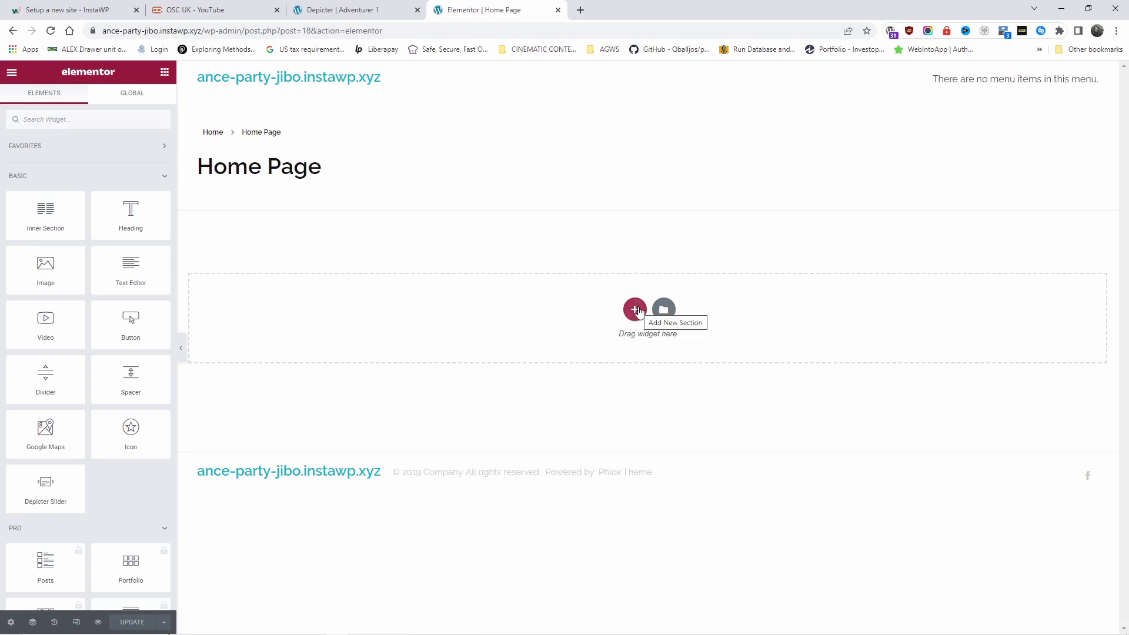
click(635, 309)
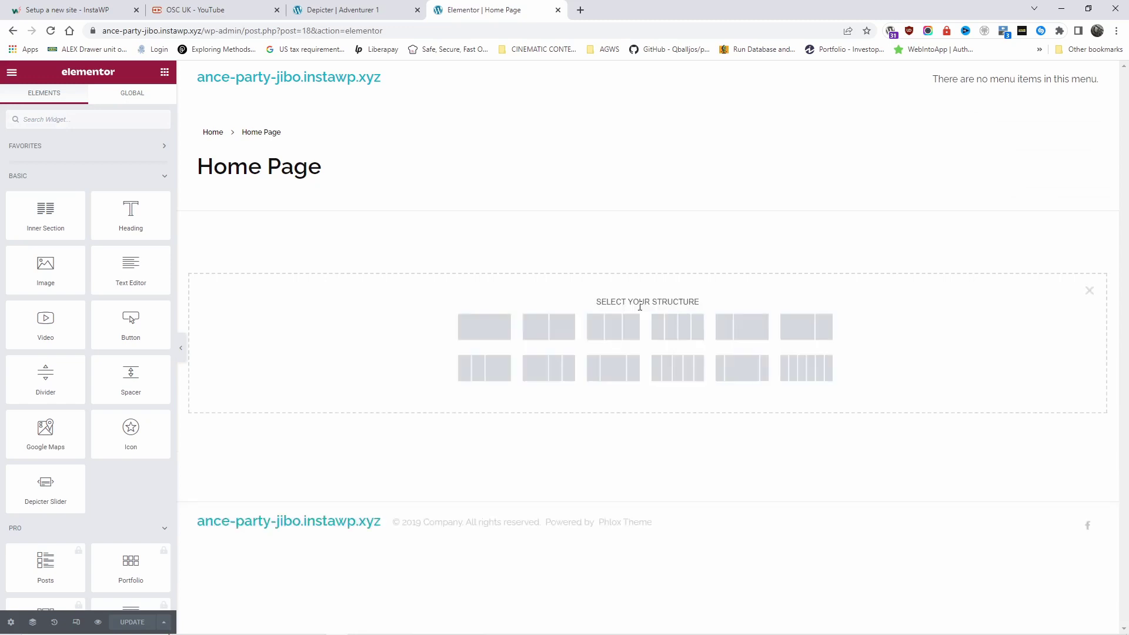
click(504, 338)
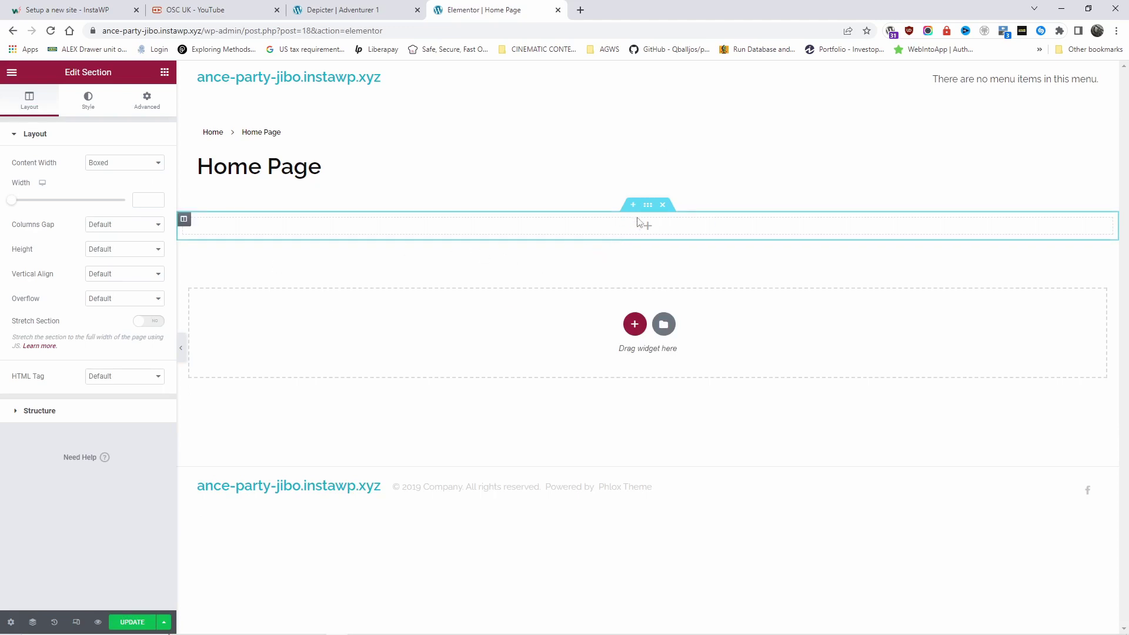
Set the section's Content Width to Full Width and Columns Gap to No Gap.
click(141, 164)
click(138, 189)
click(137, 189)
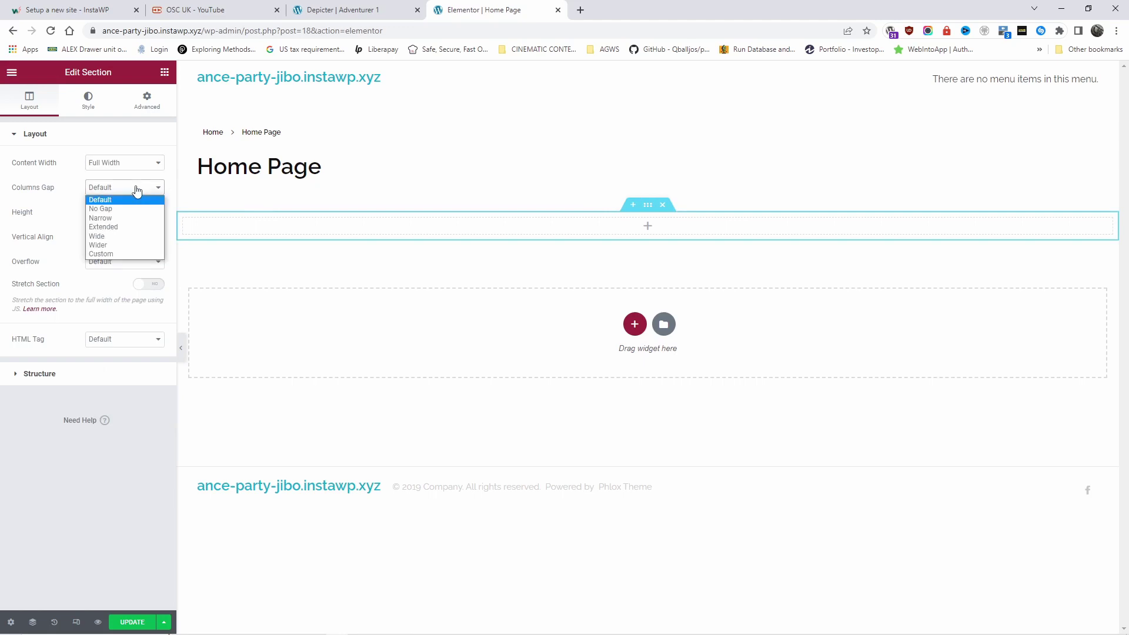
click(133, 209)
click(134, 213)
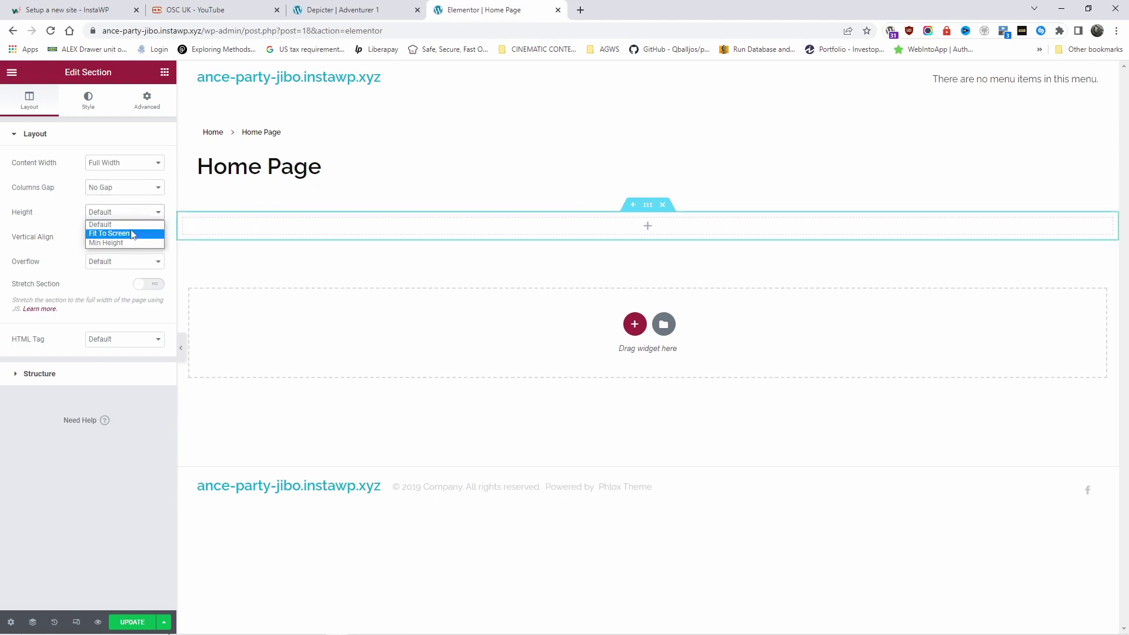
click(135, 150)
click(143, 134)
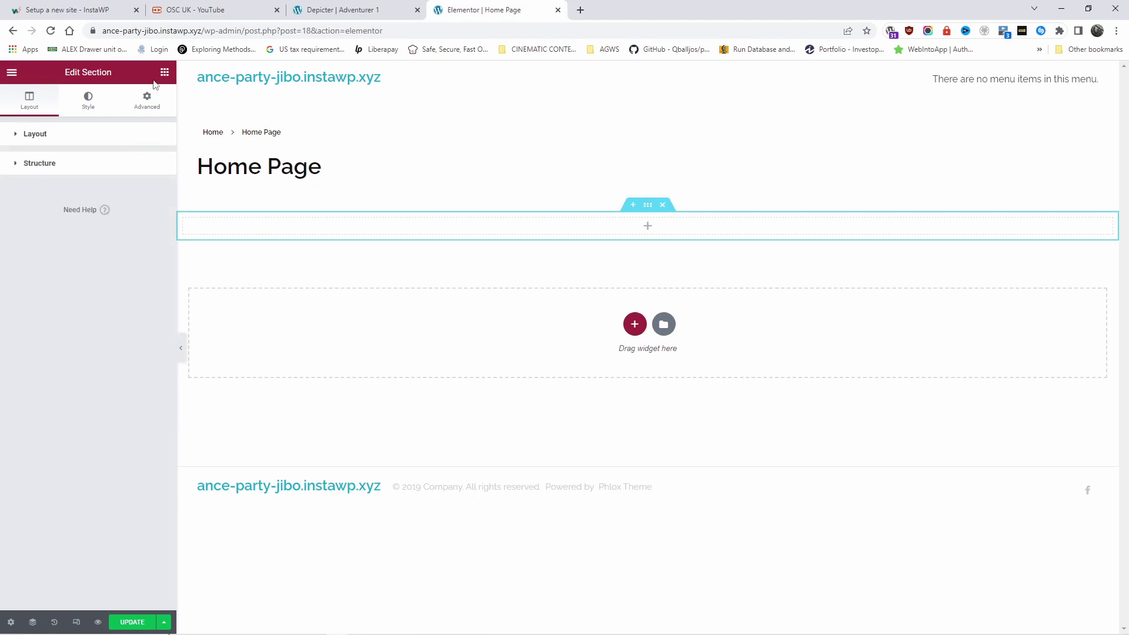
Search widgets for 'dep' and drop the Depicter Slider into the empty section.
click(165, 73)
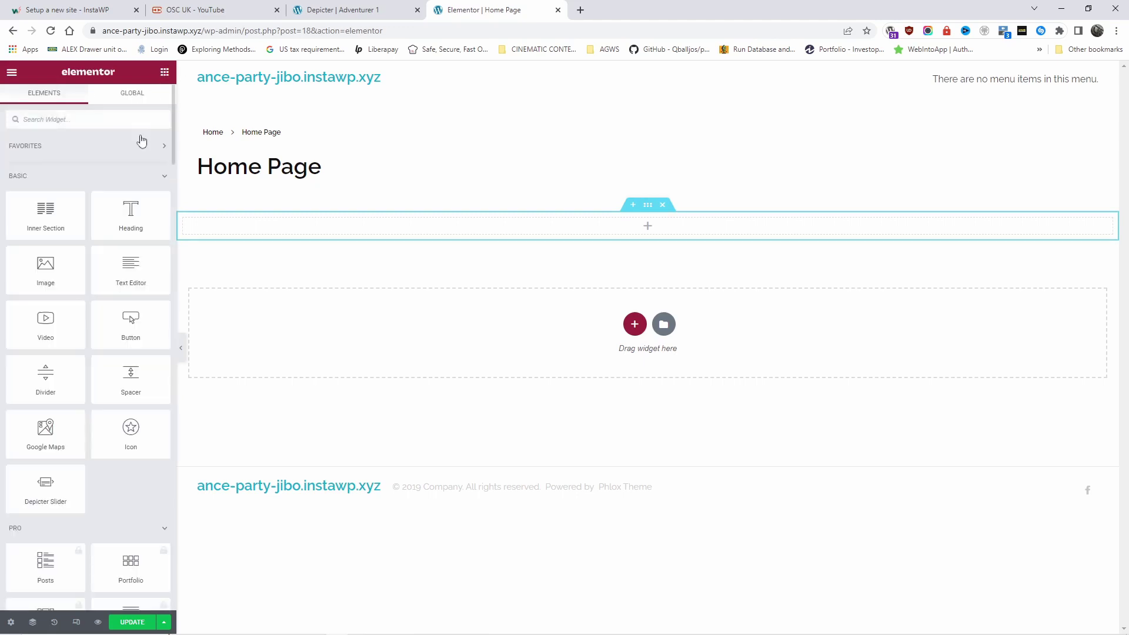
click(99, 119)
text(dep)
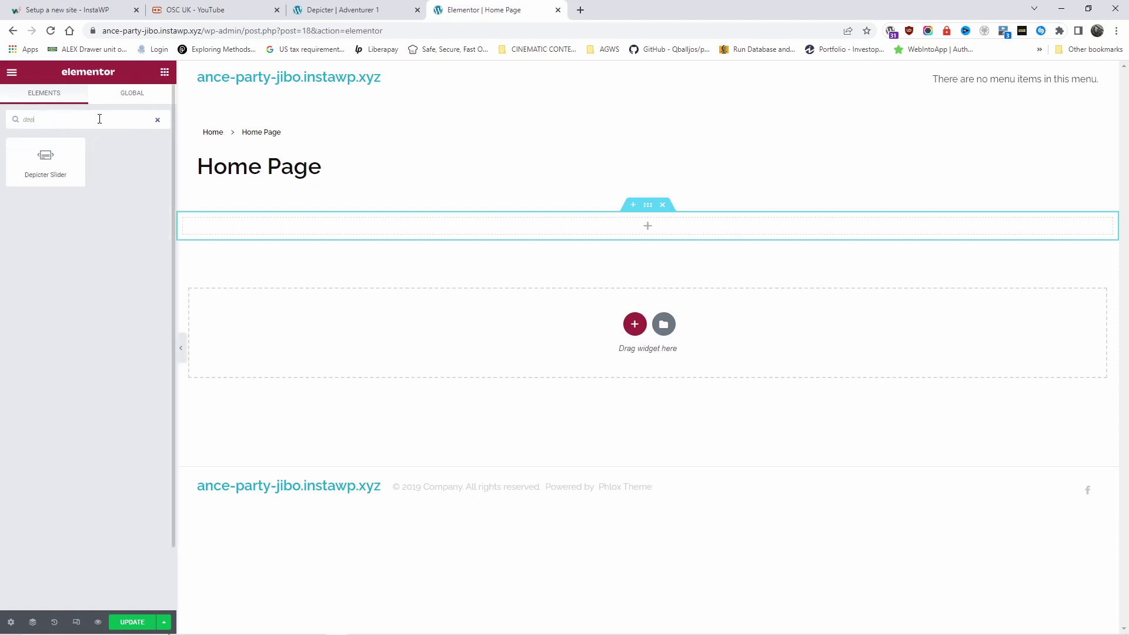
drag(63, 162, 614, 229)
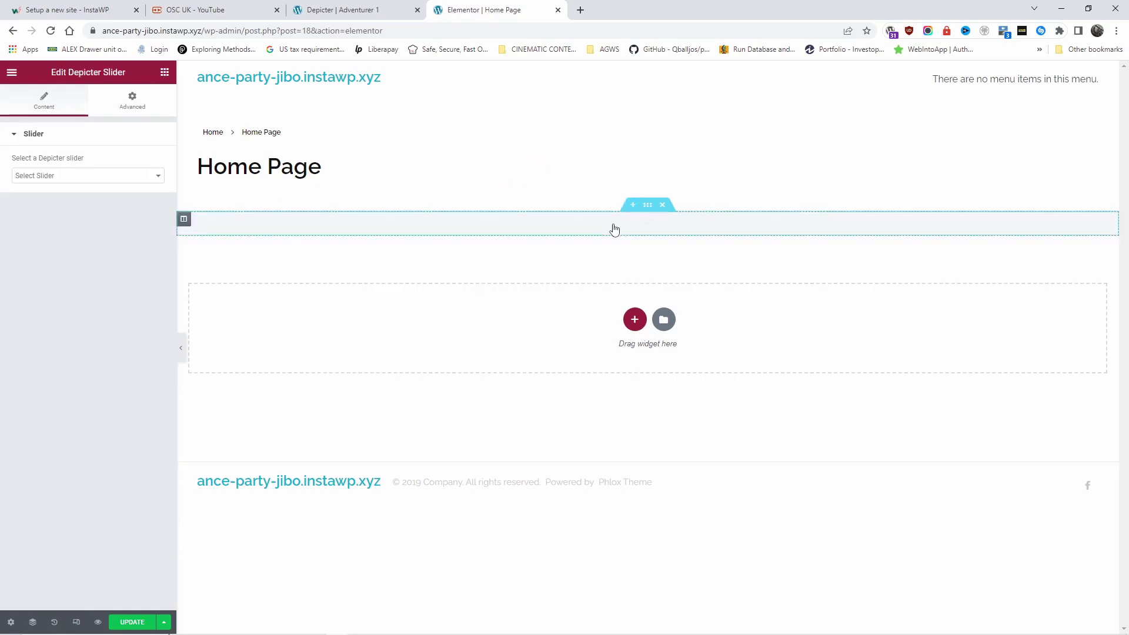
Select the '[#1]: Adventurer 1' slider in the widget and update the page.
click(82, 176)
click(71, 197)
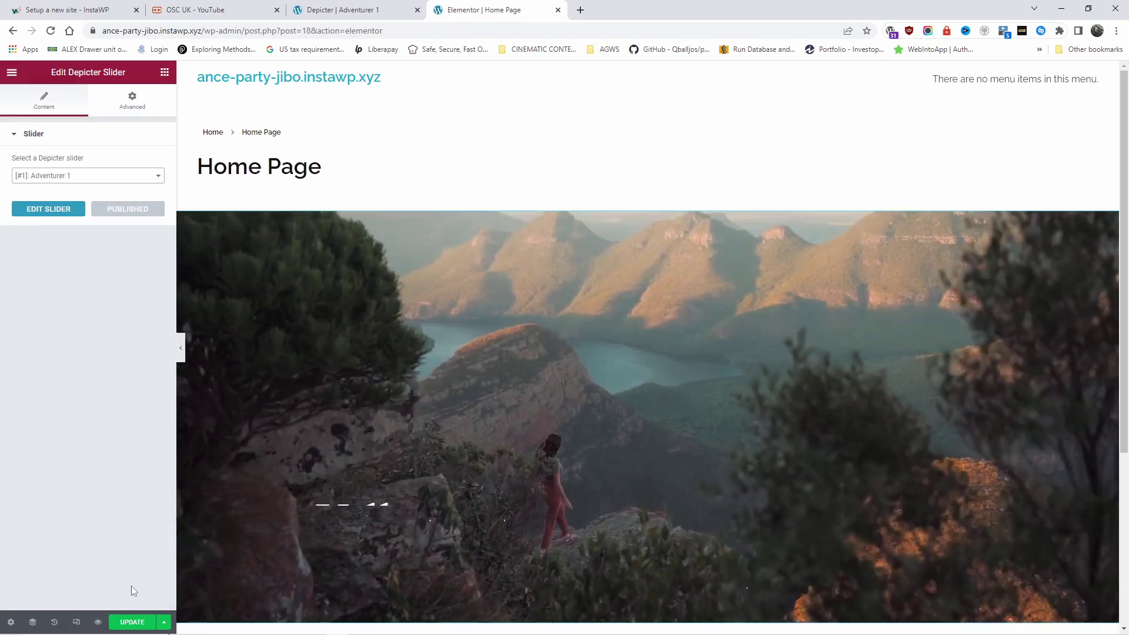
click(132, 623)
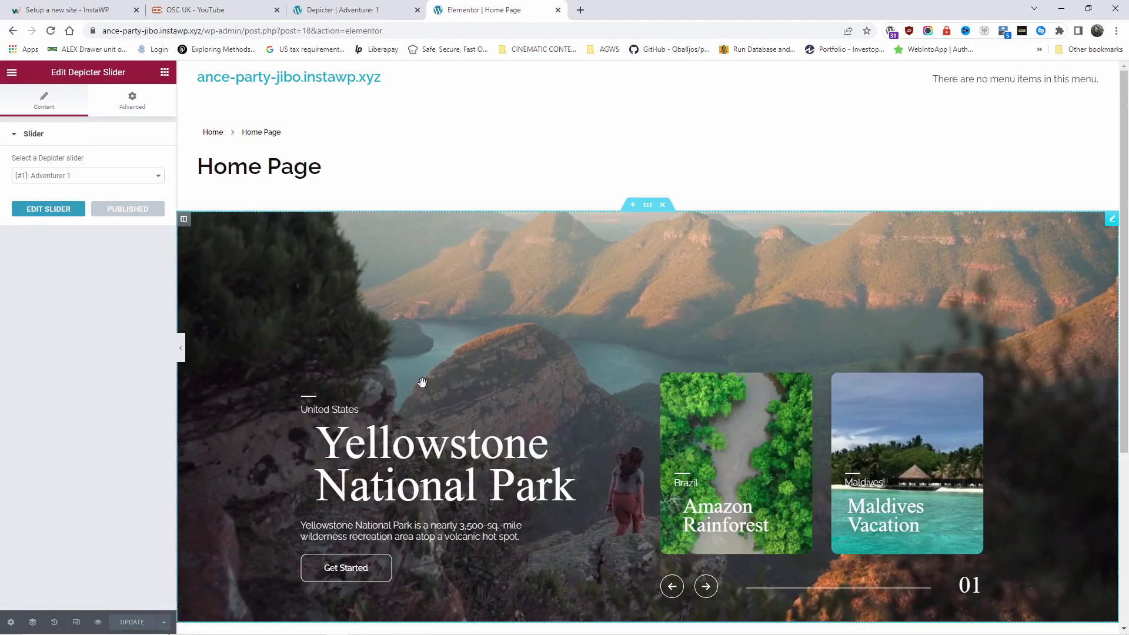
scroll(422, 382, down, 2)
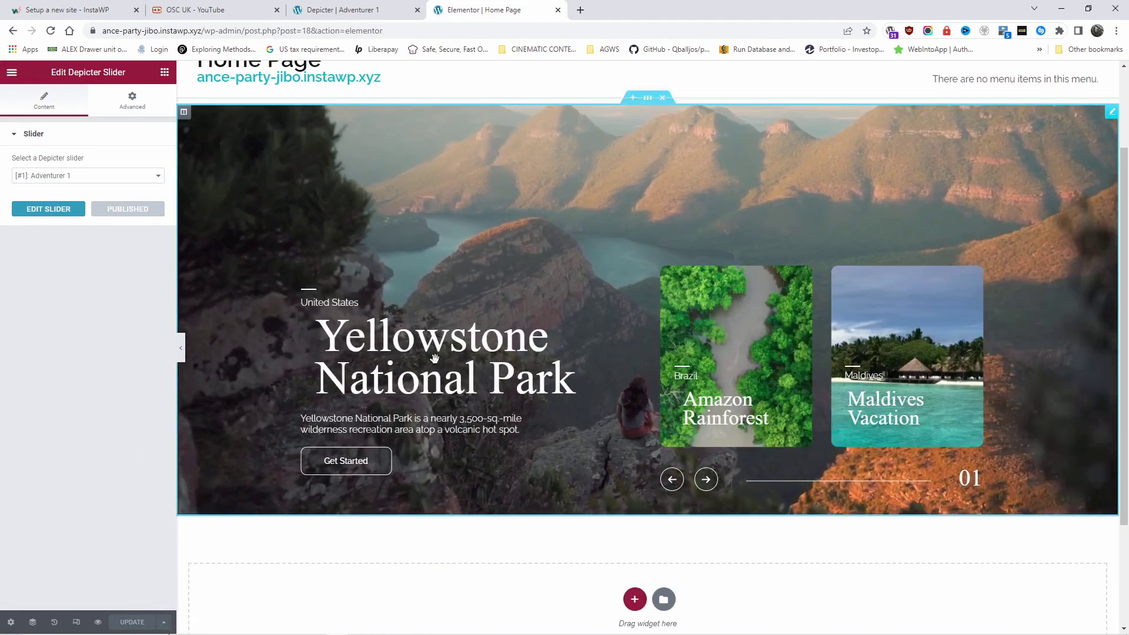
scroll(435, 358, up, 2)
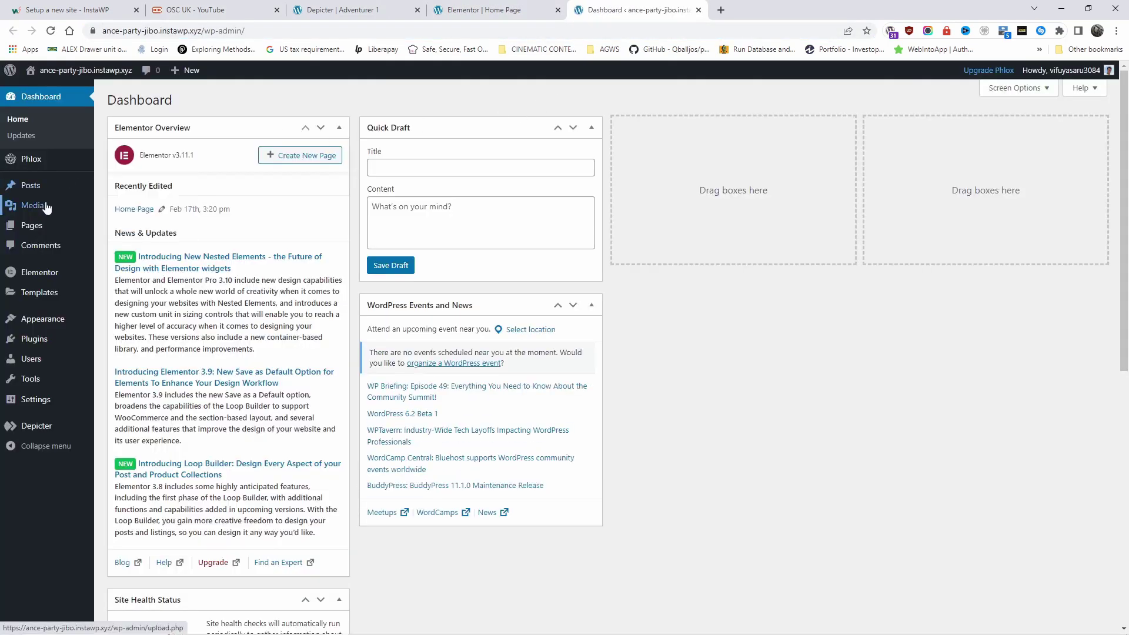
From the Pages list, view the live Home Page showing the Adventurer 1 slider.
click(52, 224)
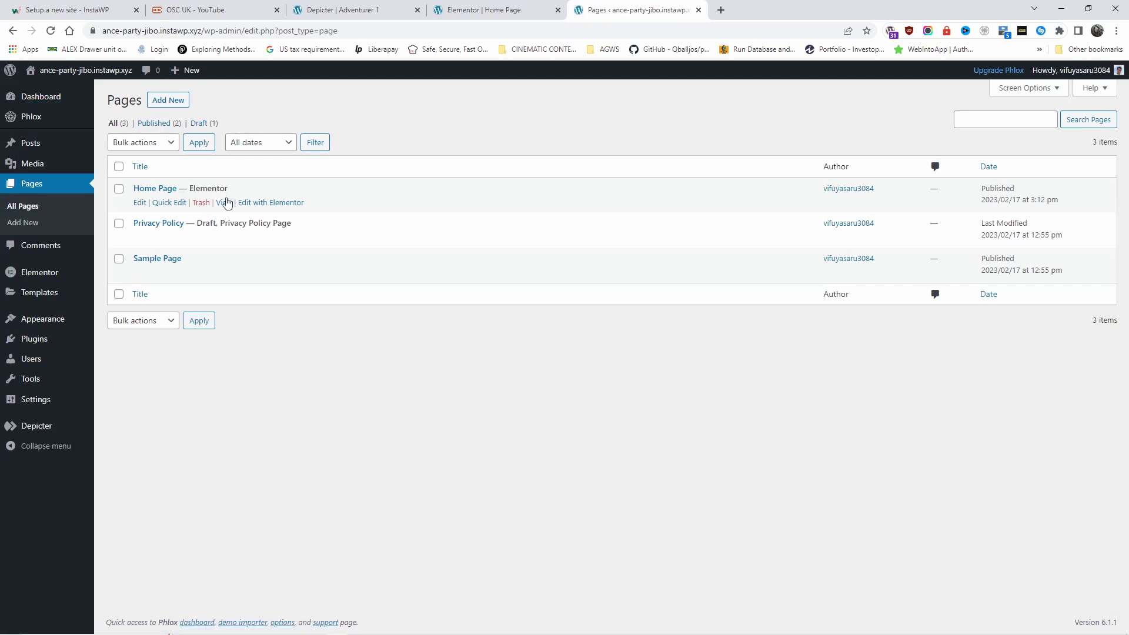
click(224, 203)
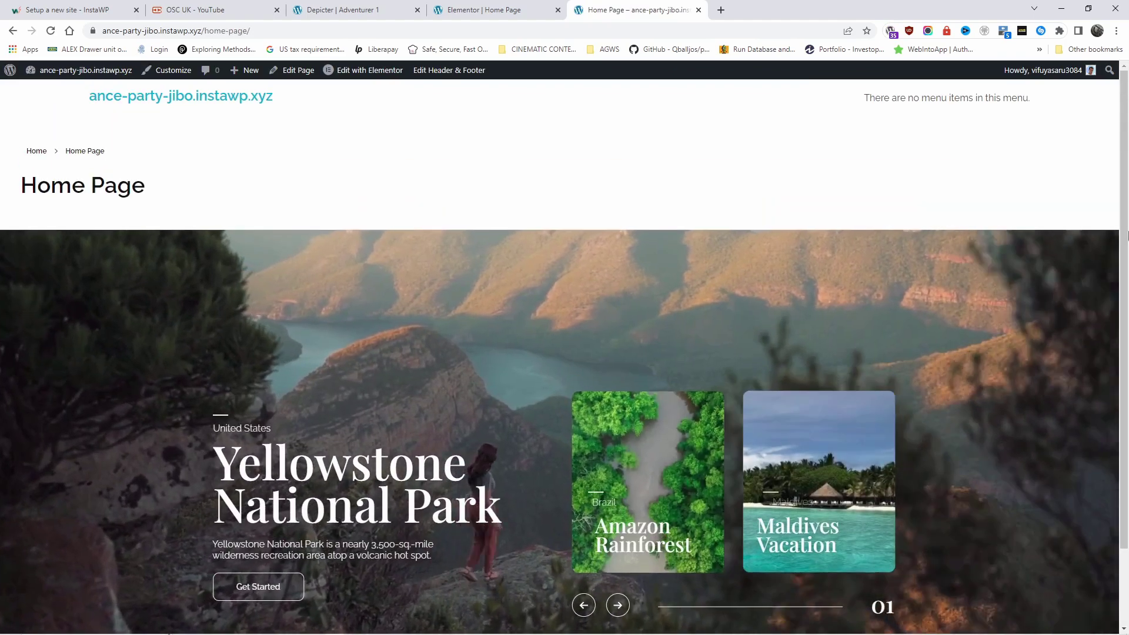
Cycle the live slider through Amazon Rainforest, Maldives, Yellowstone and Amazon Rainforest, then return to Elementor.
scroll(900, 246, down, 2)
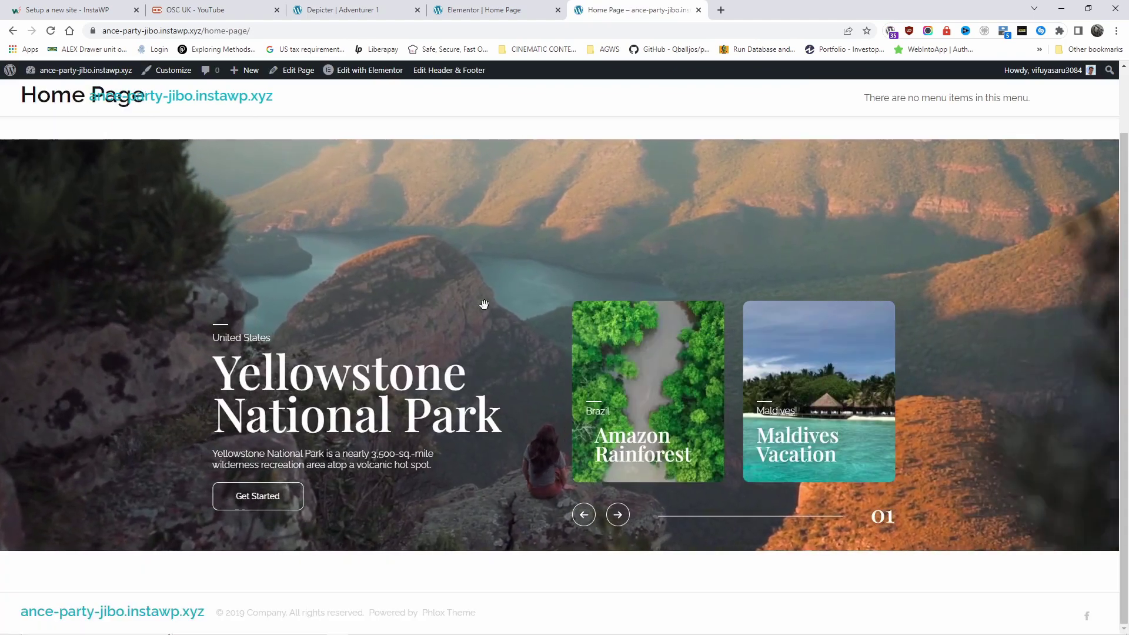
click(617, 516)
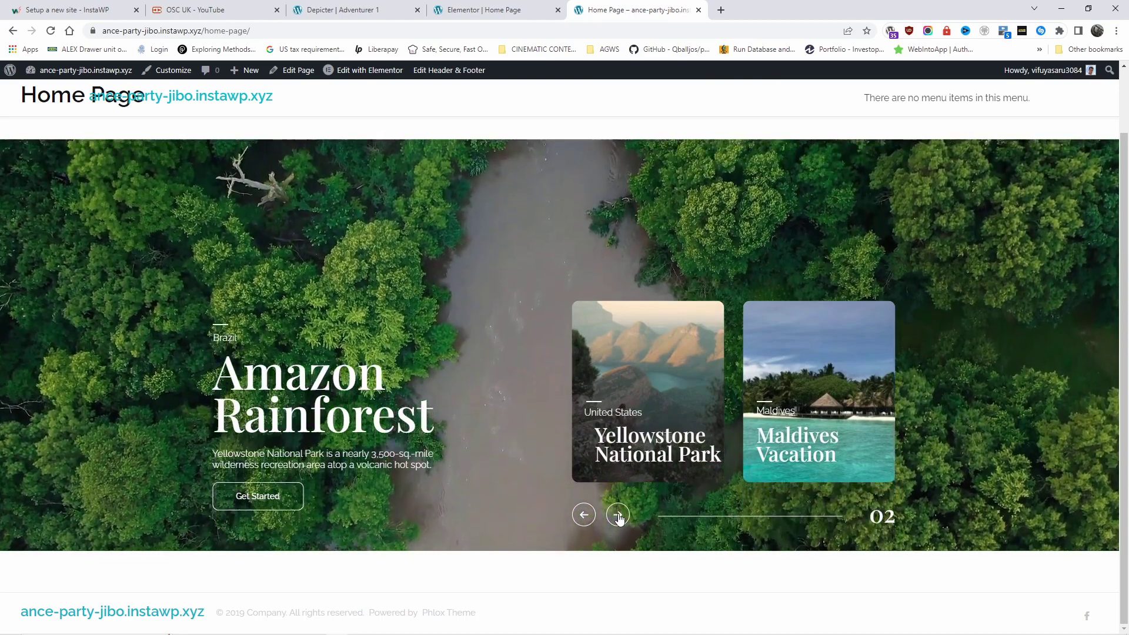
click(618, 515)
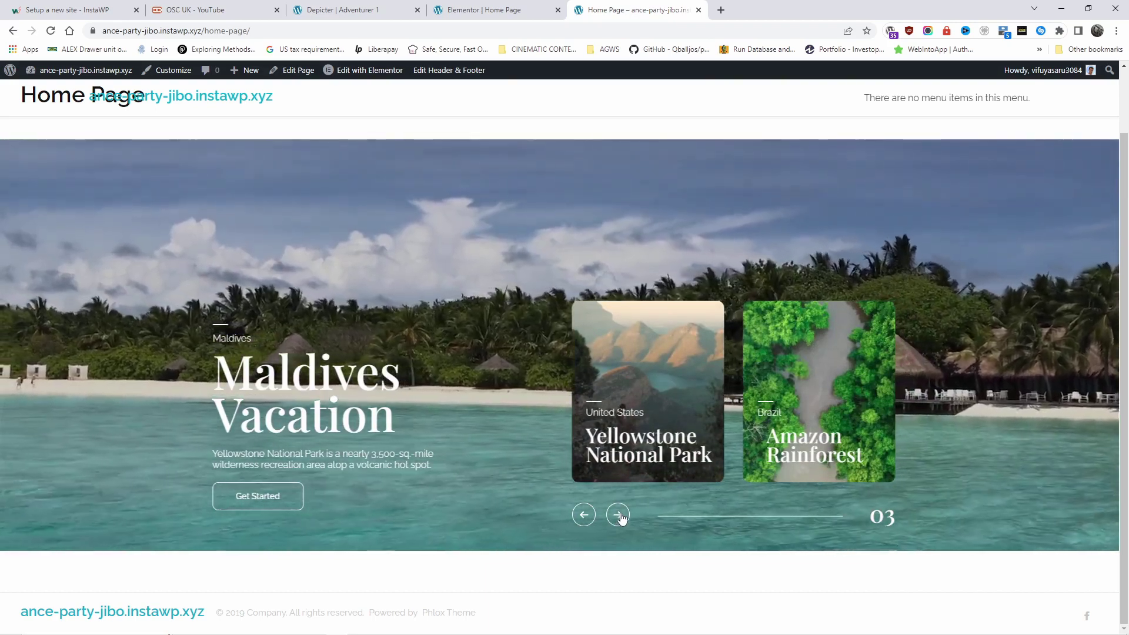
click(618, 516)
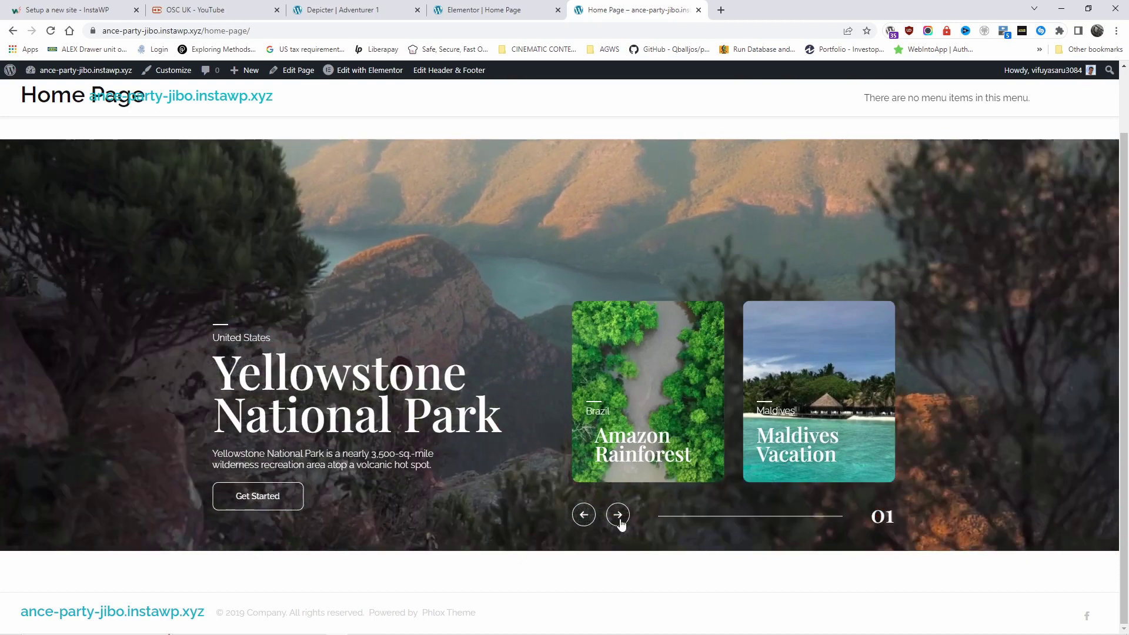
click(617, 516)
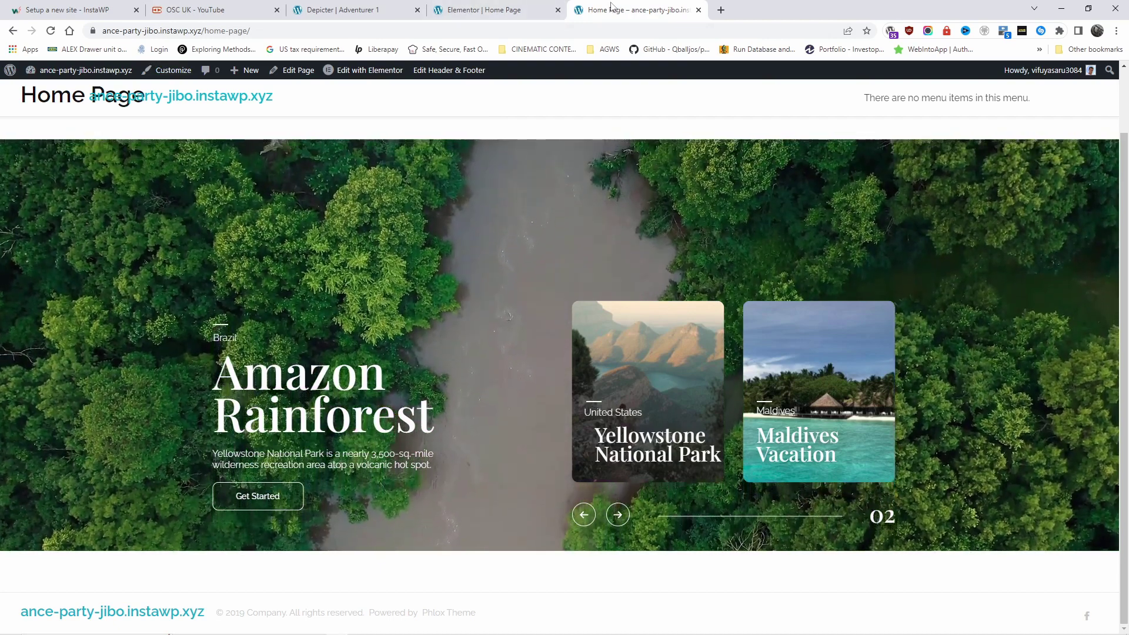
click(513, 7)
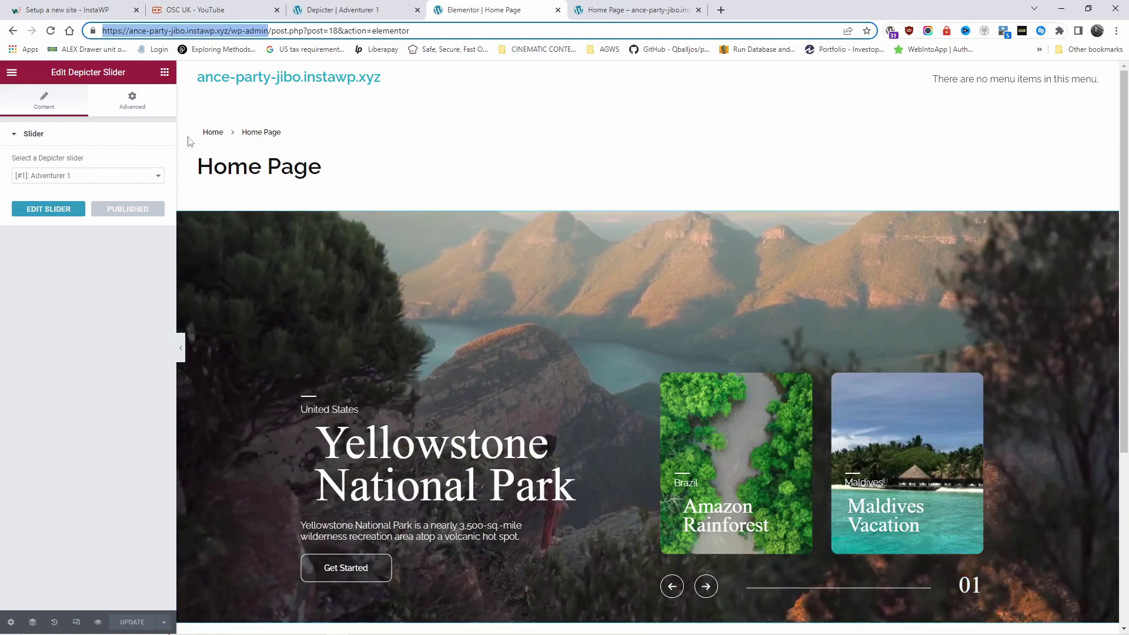
Exit the Elementor editor to the WordPress block editor for the Home Page.
click(12, 72)
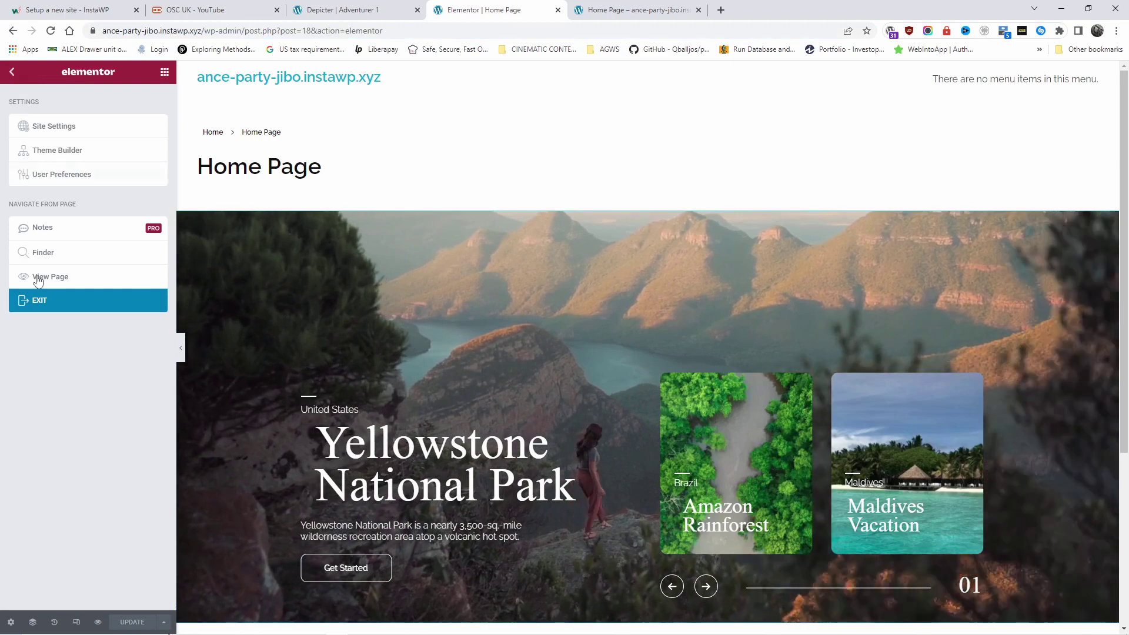
click(48, 301)
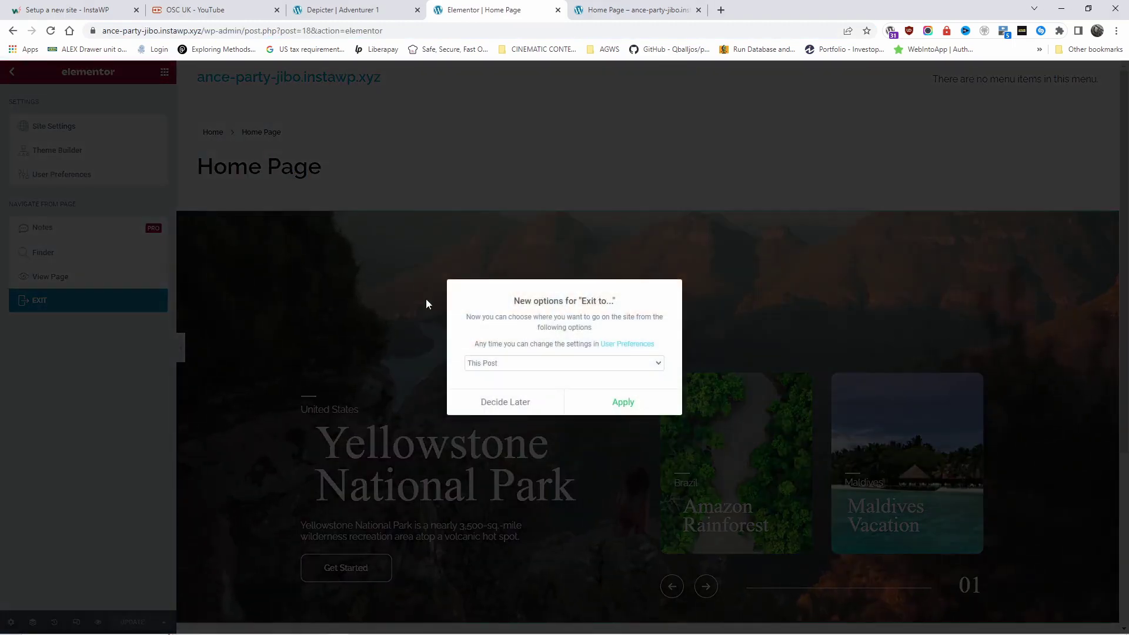
click(623, 404)
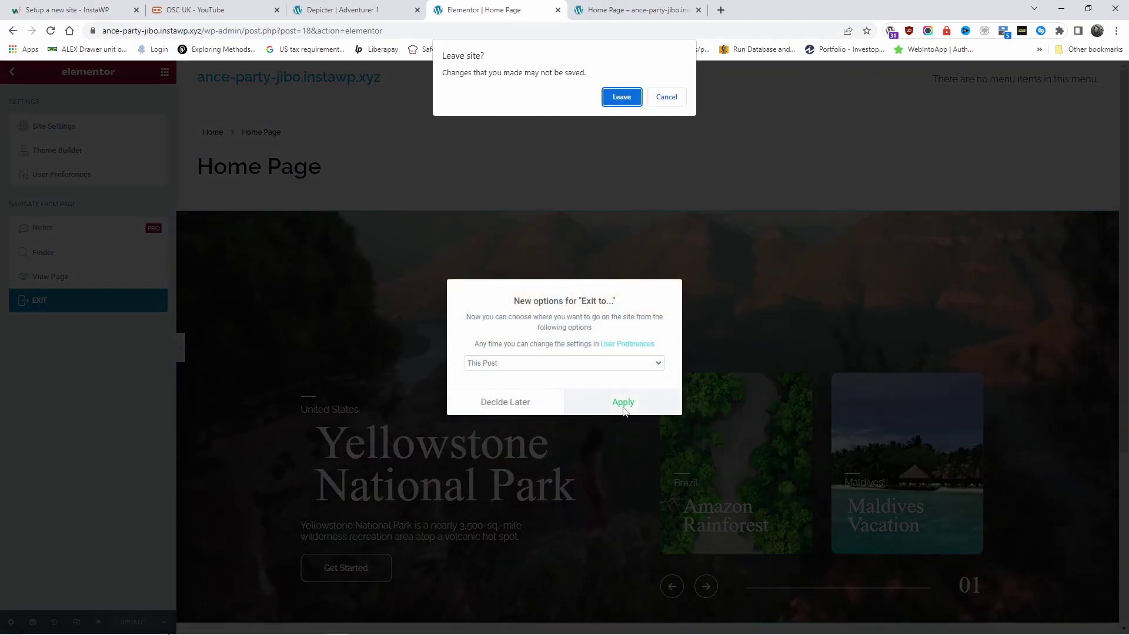
click(622, 97)
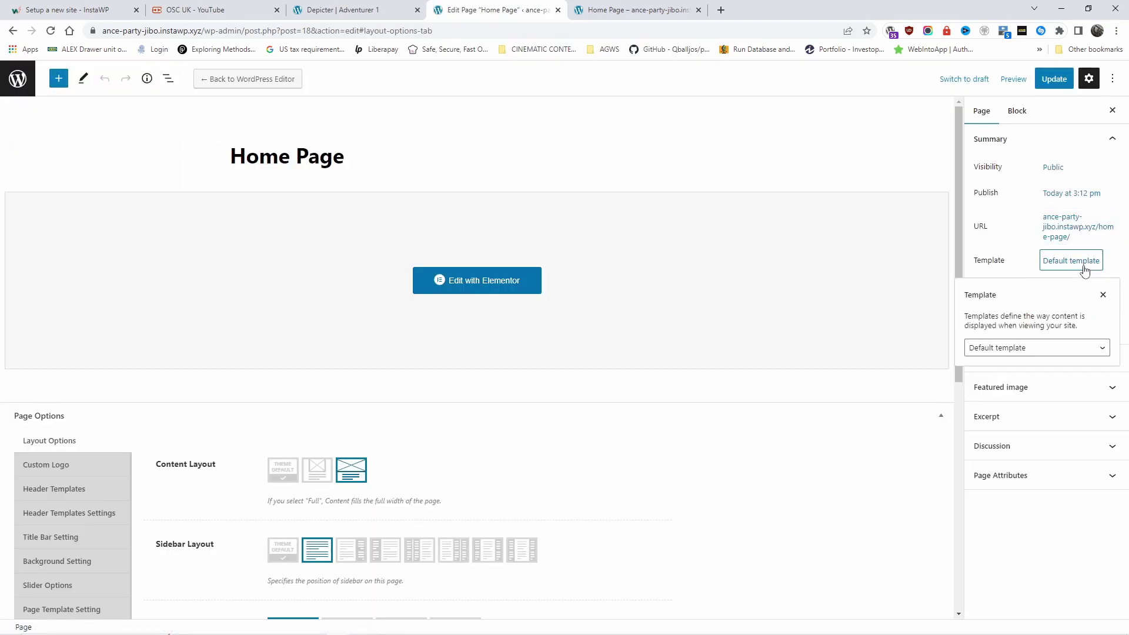
Set the page template to Elementor Full Width, update, and reload the live Home Page.
click(1043, 353)
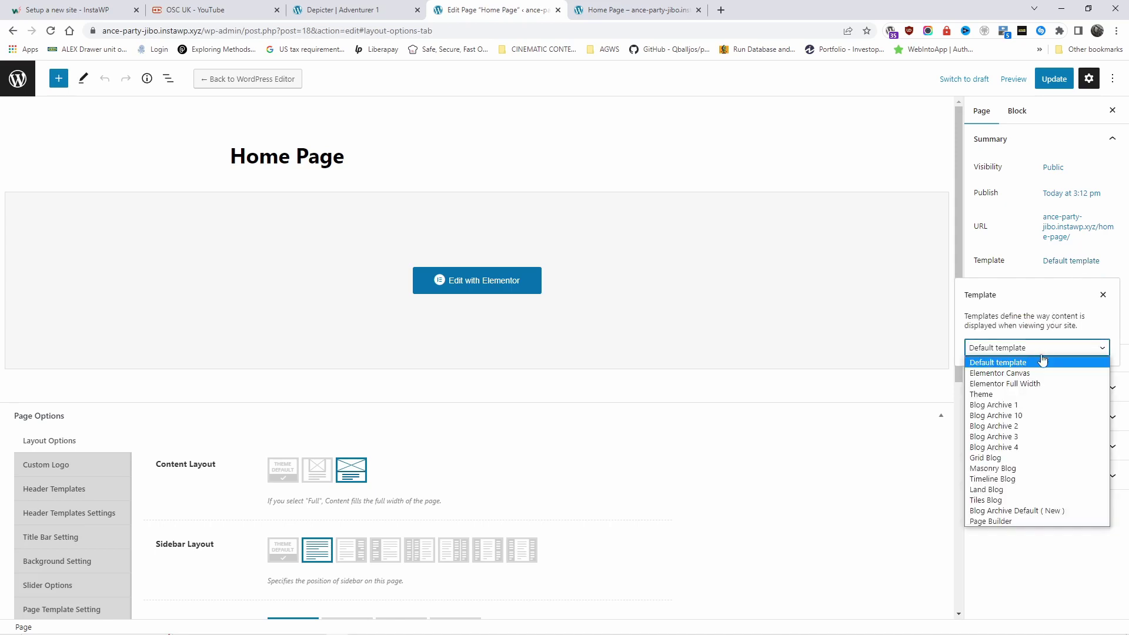
click(1041, 385)
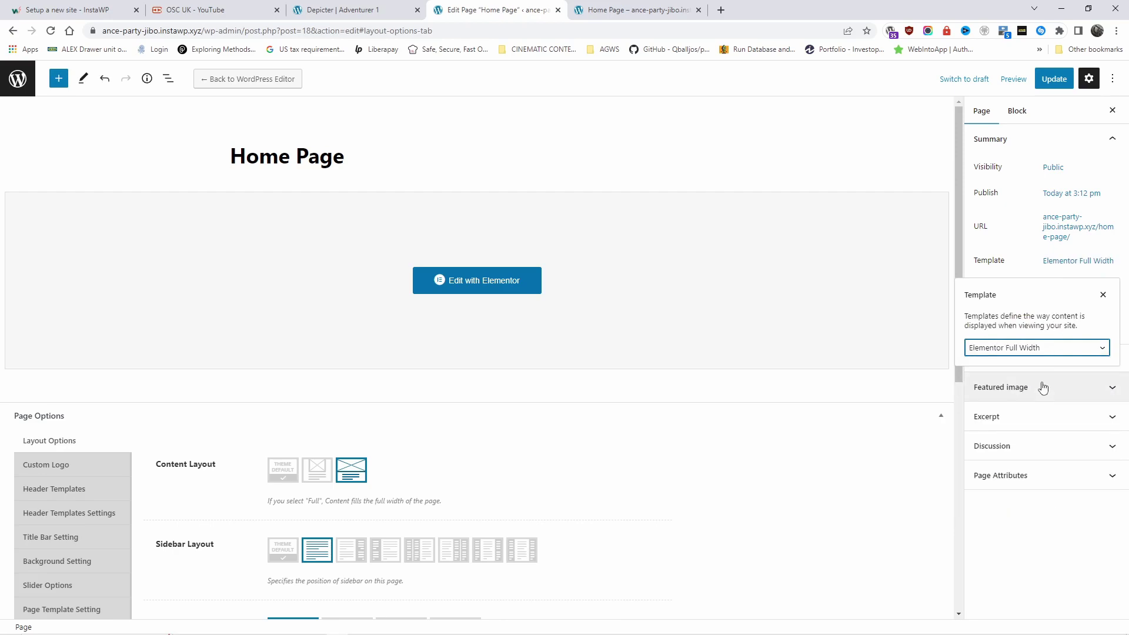
click(1062, 81)
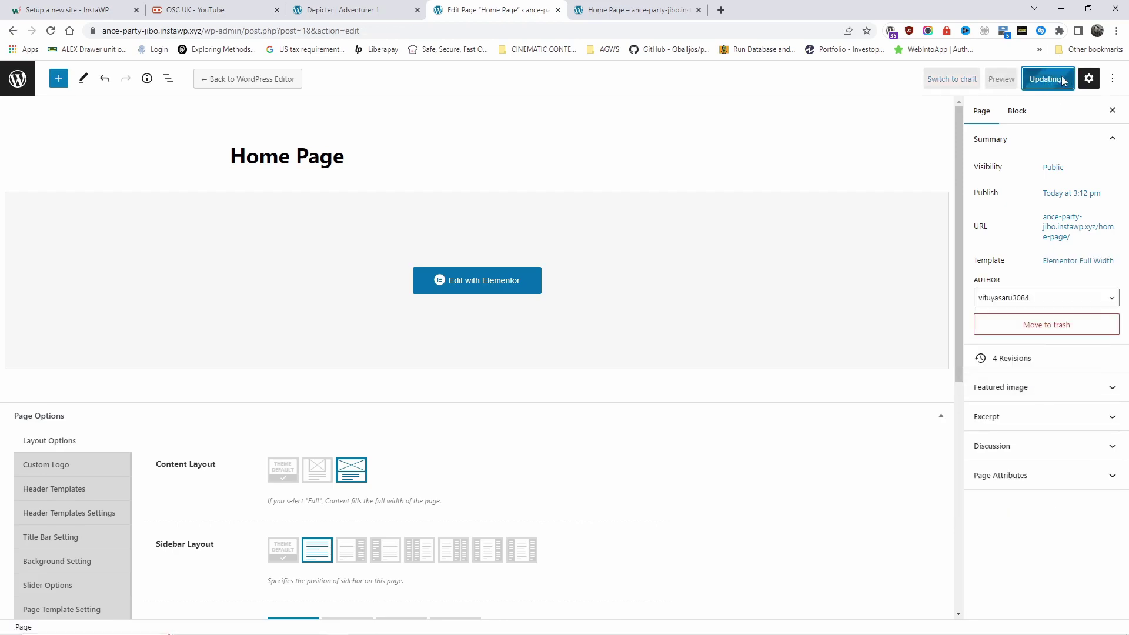
click(633, 6)
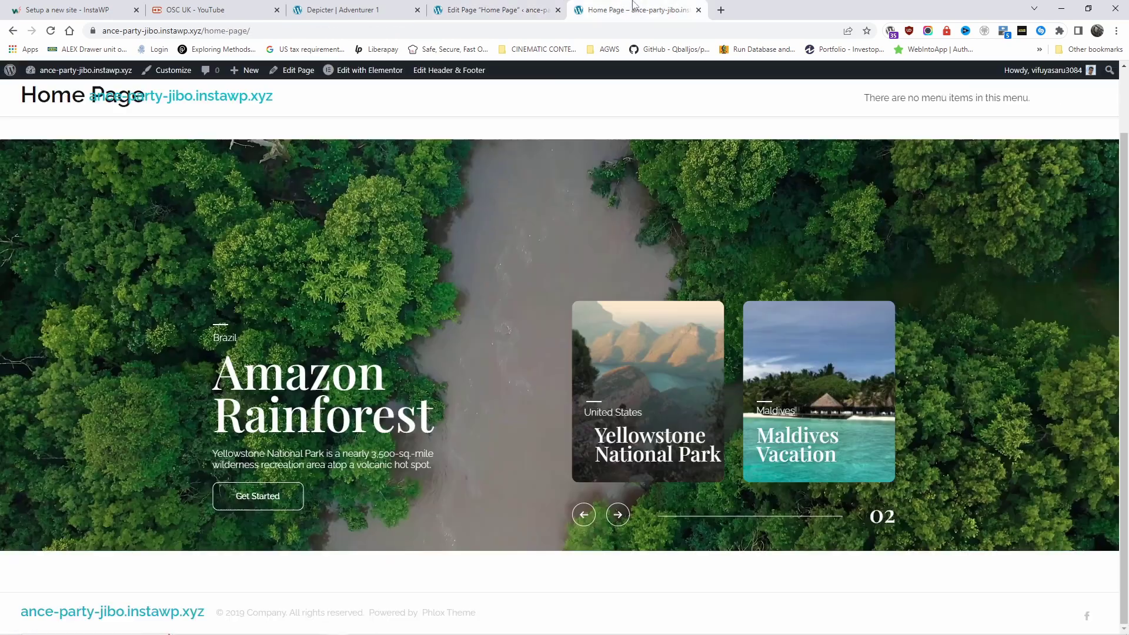
key(F5)
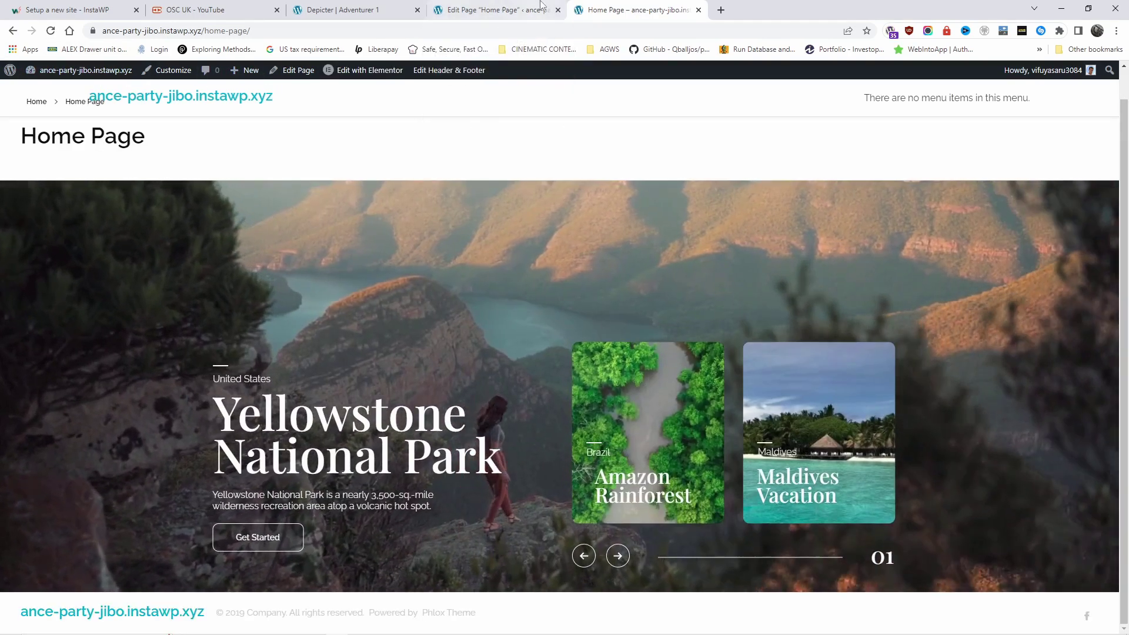
Switch the template to Elementor Canvas and update the page, then check the other tabs.
click(539, 6)
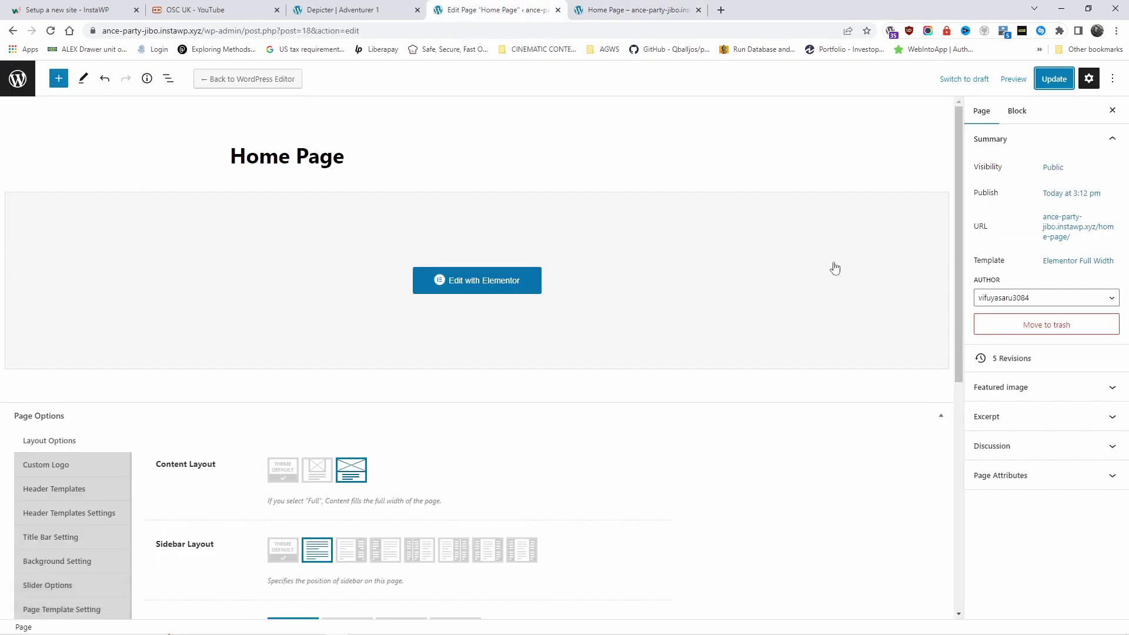
click(1068, 266)
click(1035, 347)
click(1021, 368)
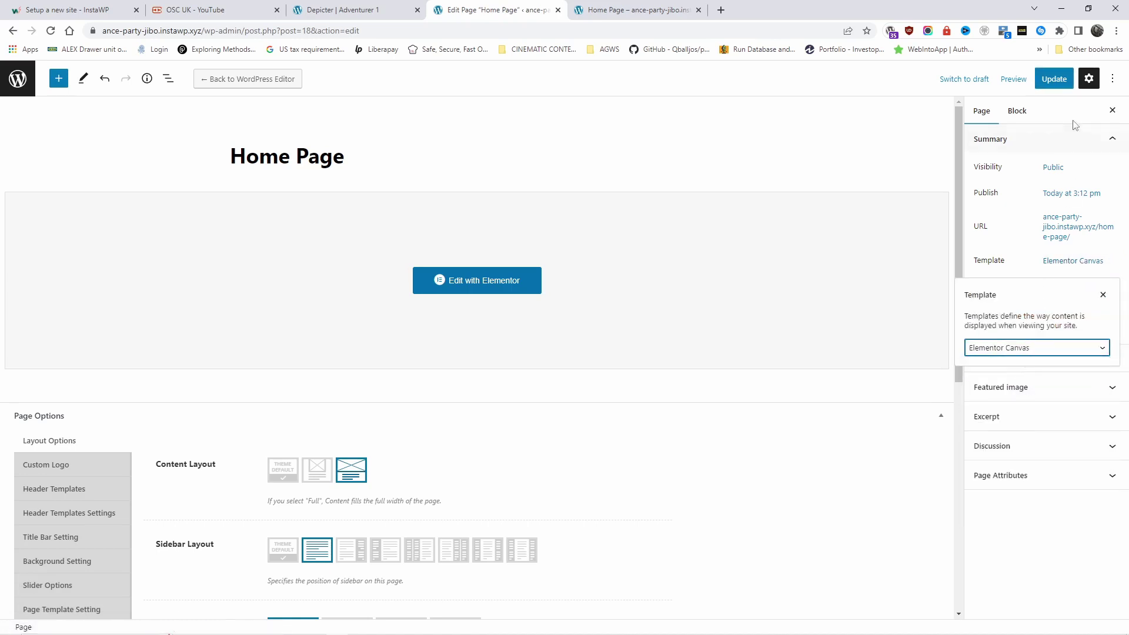
click(1053, 79)
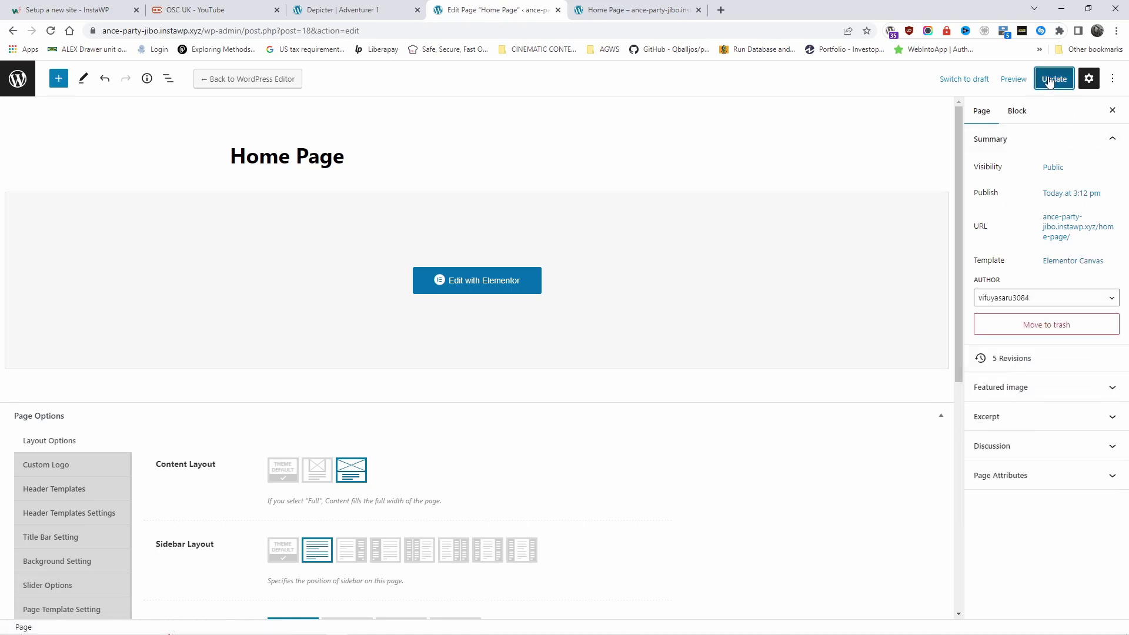
click(330, 9)
click(647, 8)
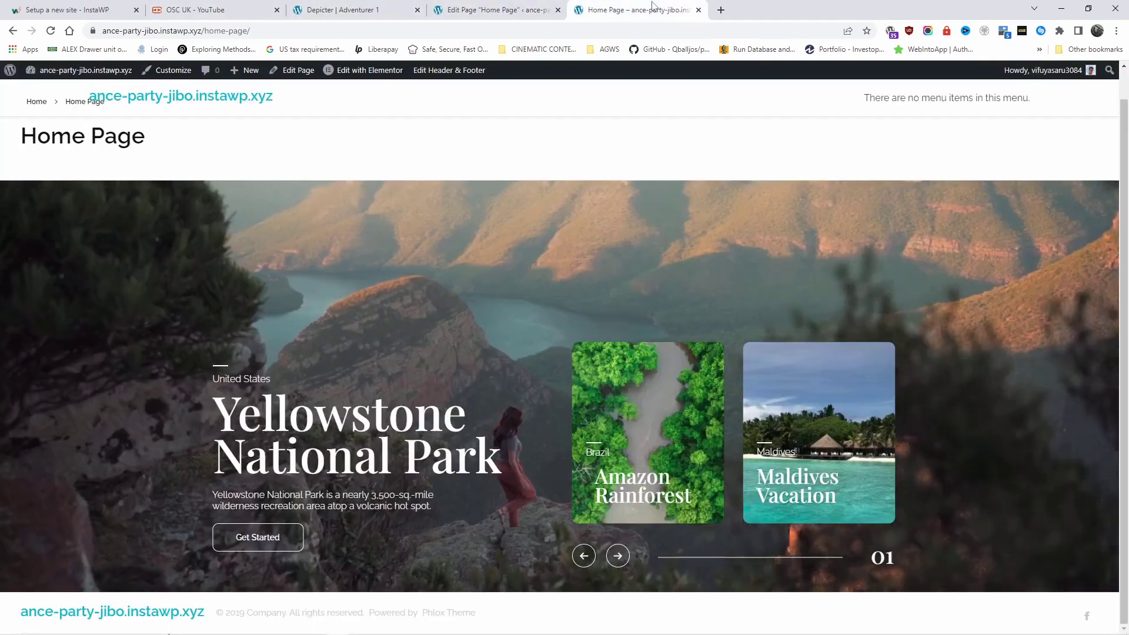
click(494, 10)
Save the user profile with the admin toolbar turned off.
click(17, 86)
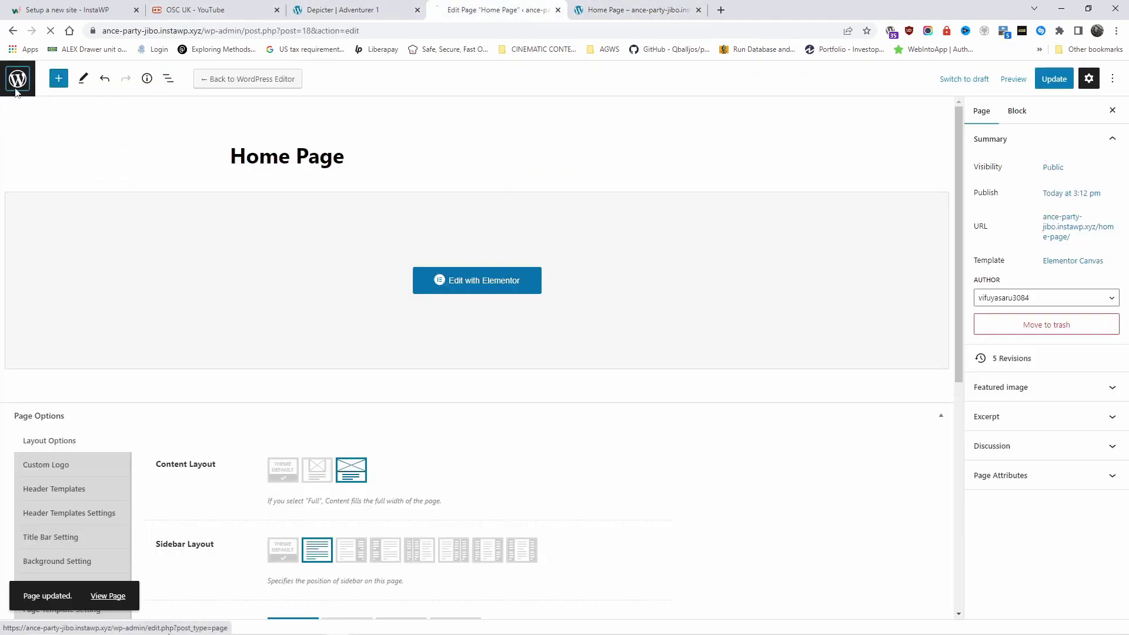
mouse_move(34, 360)
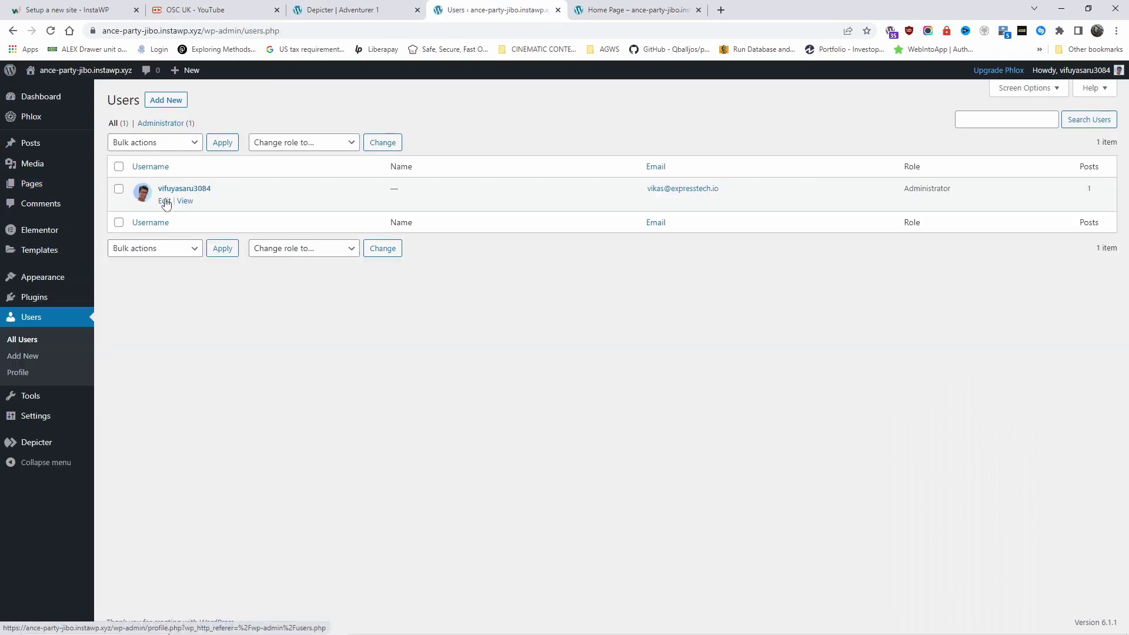
click(165, 201)
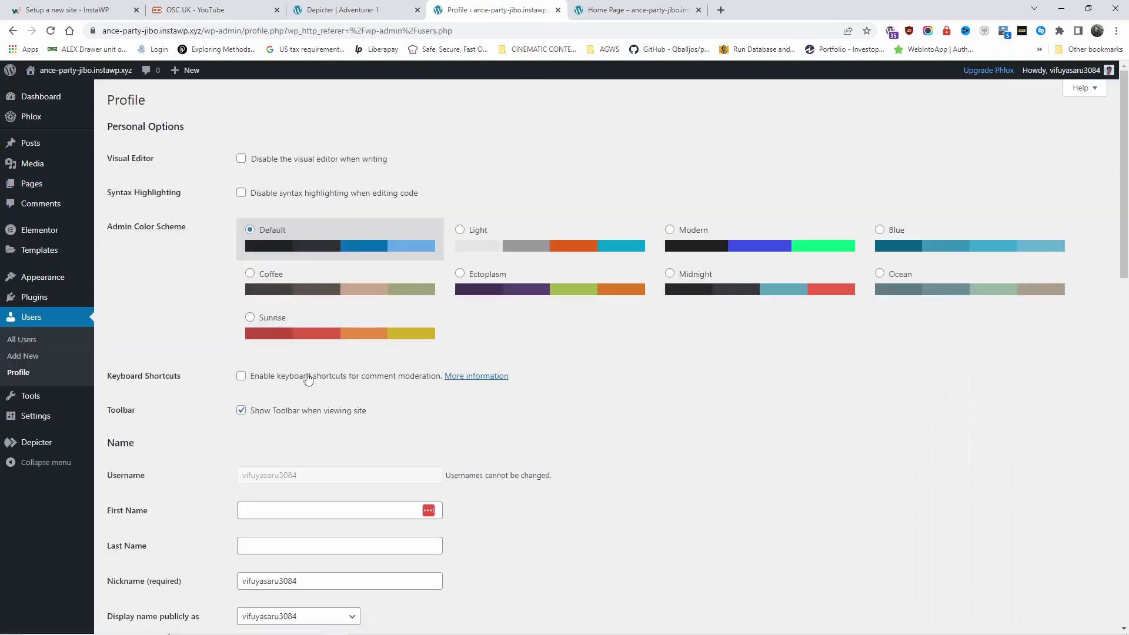
scroll(311, 417, down, 15)
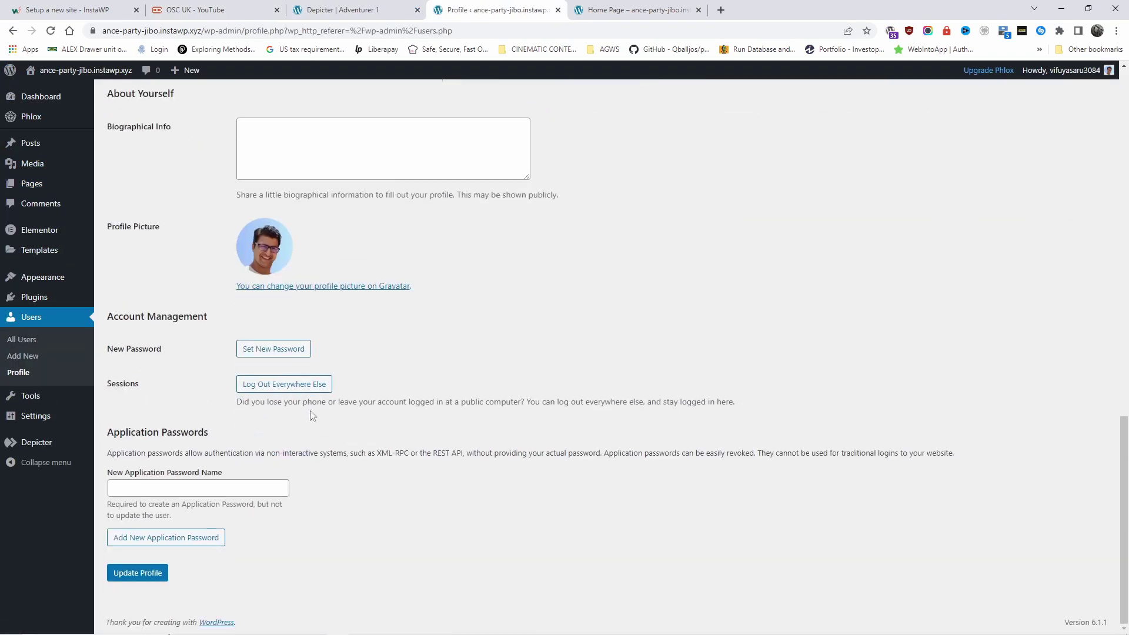
key(Return)
Reload the live Home Page to confirm only the slider shows, then return to the profile.
key(ctrl+Tab)
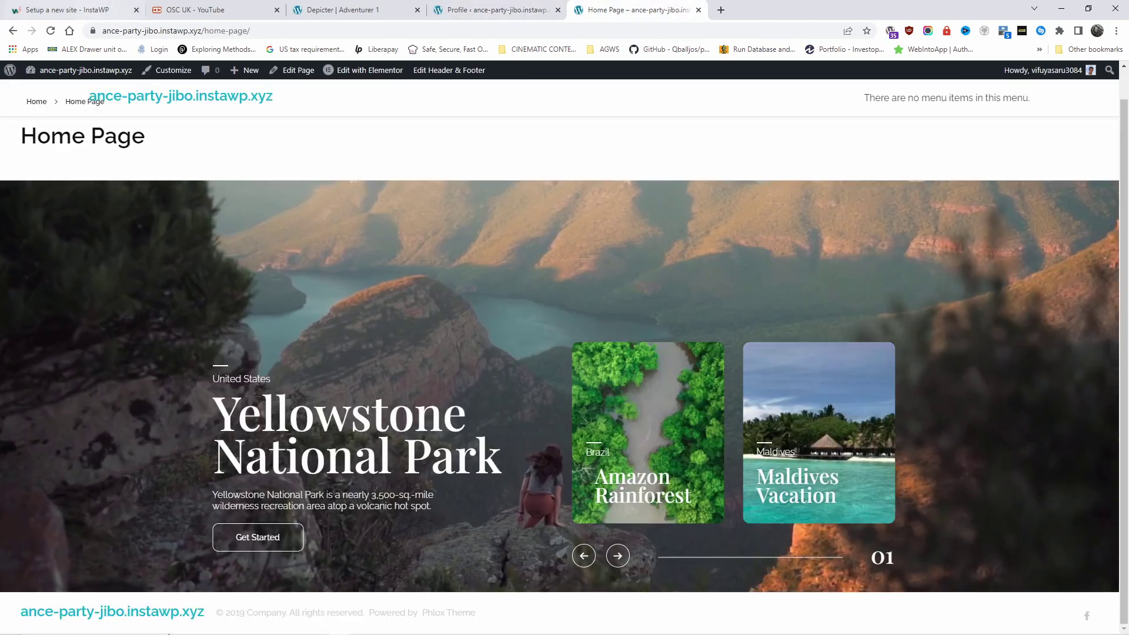
click(51, 31)
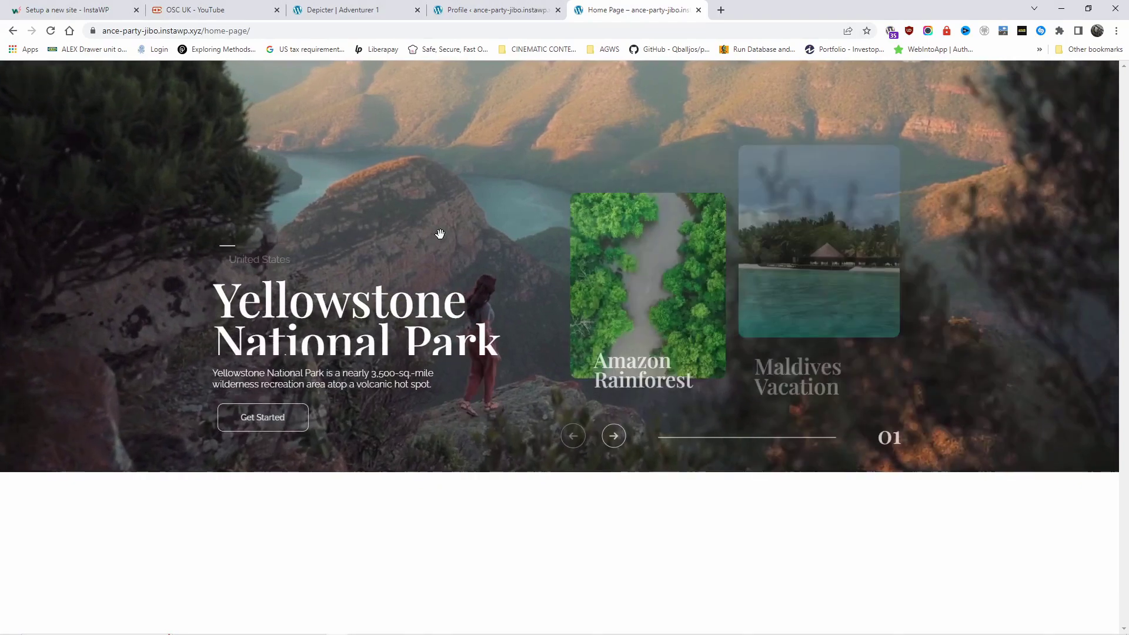
click(471, 6)
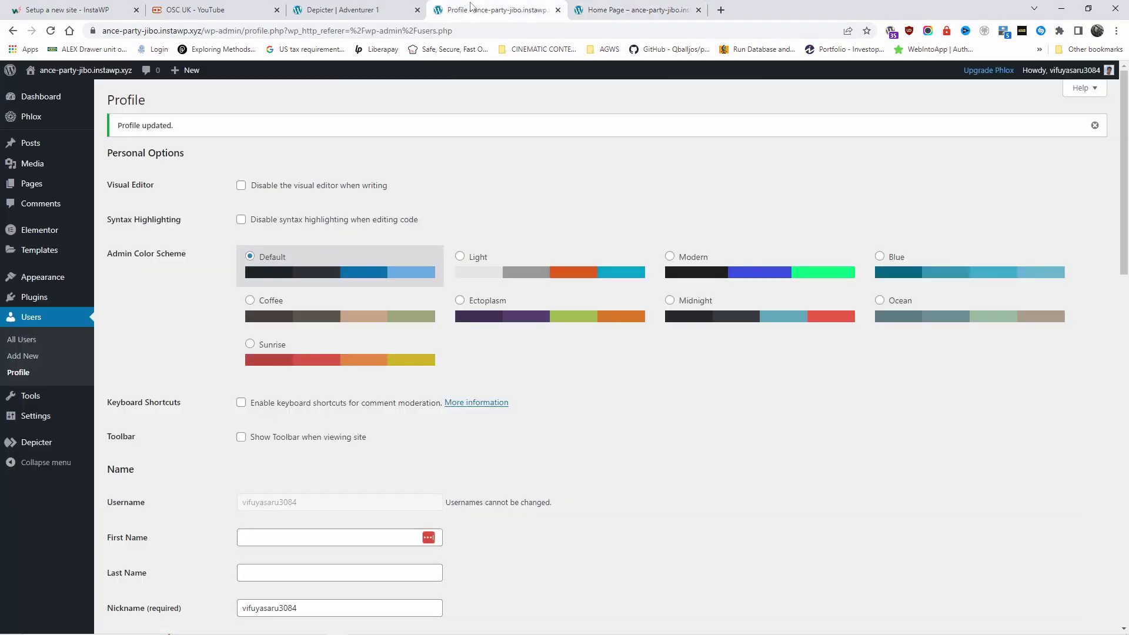
Give the Home Page slider section a Min Height of 100 VH and update the page.
click(28, 188)
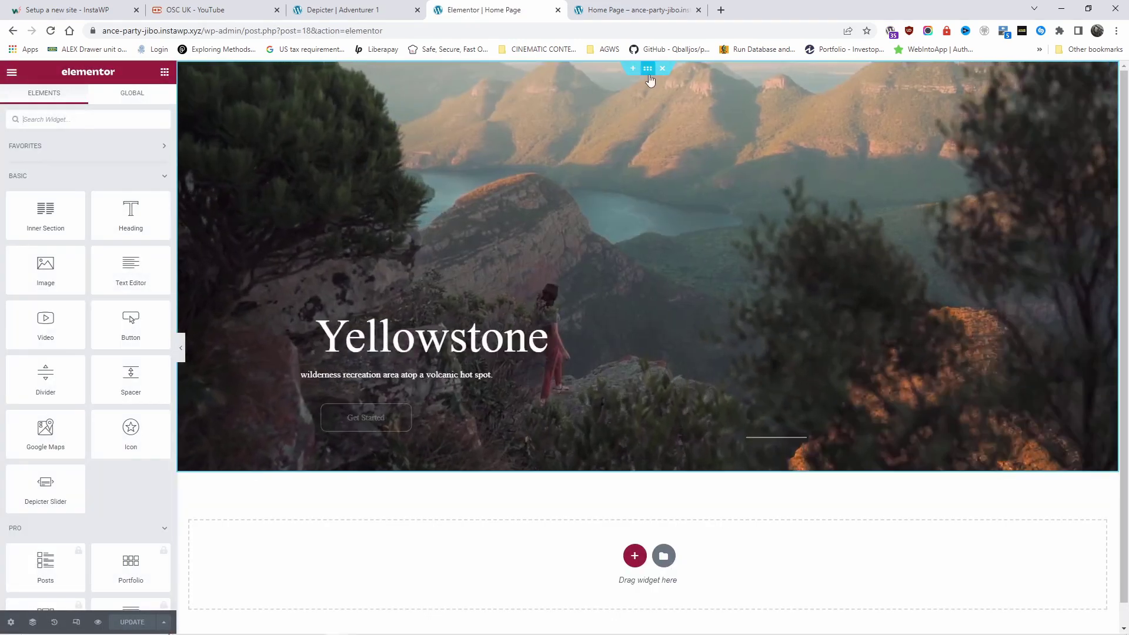
click(648, 68)
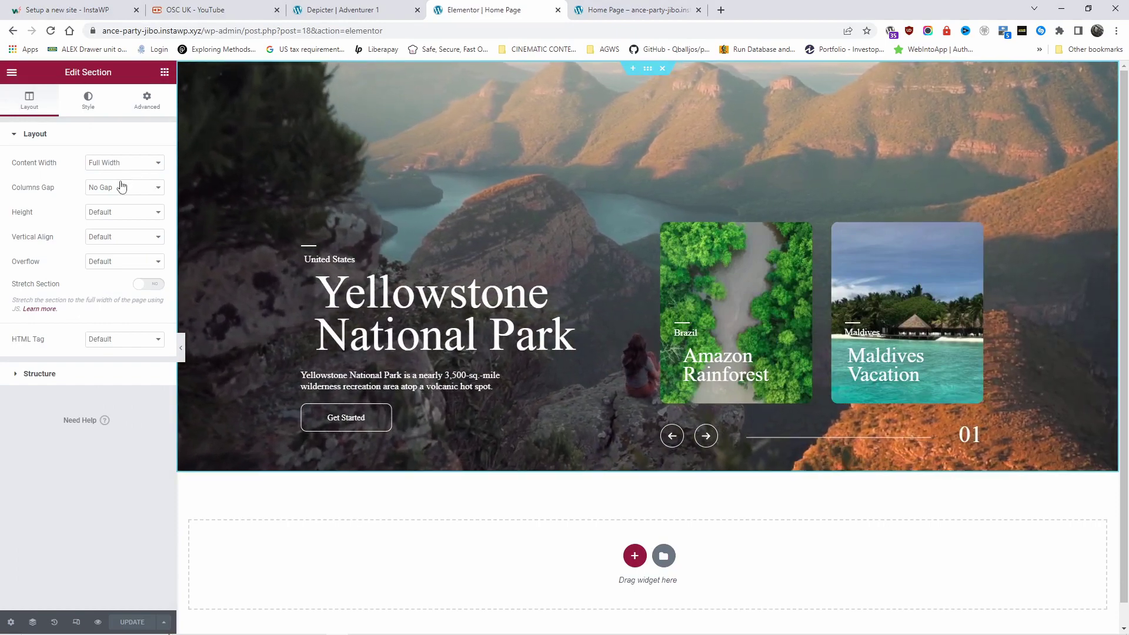
click(116, 211)
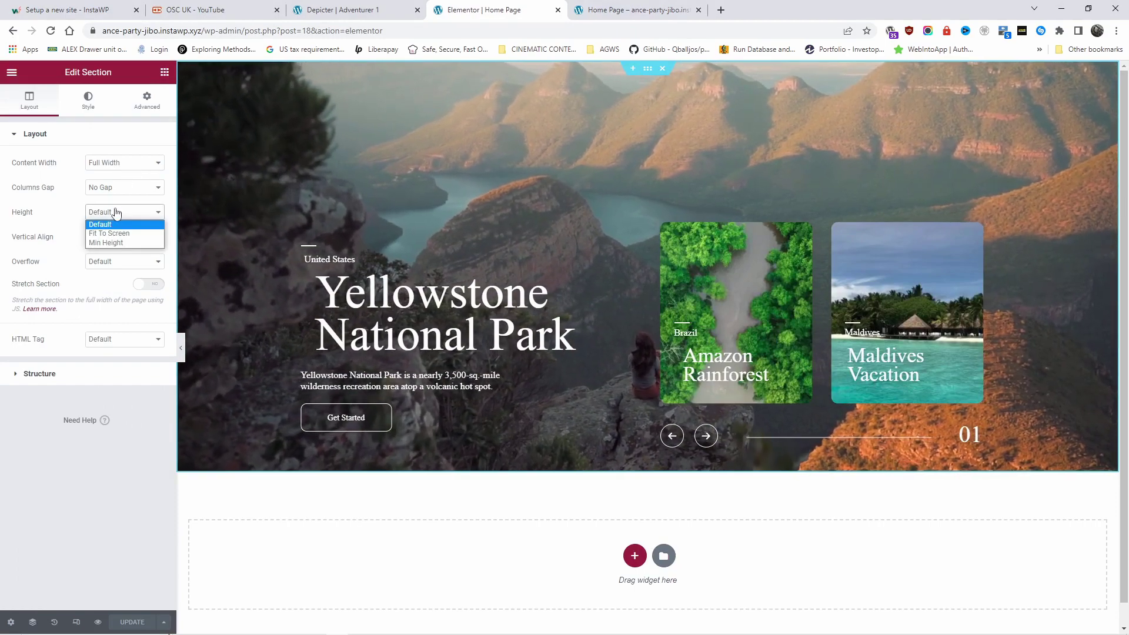
click(126, 233)
click(126, 213)
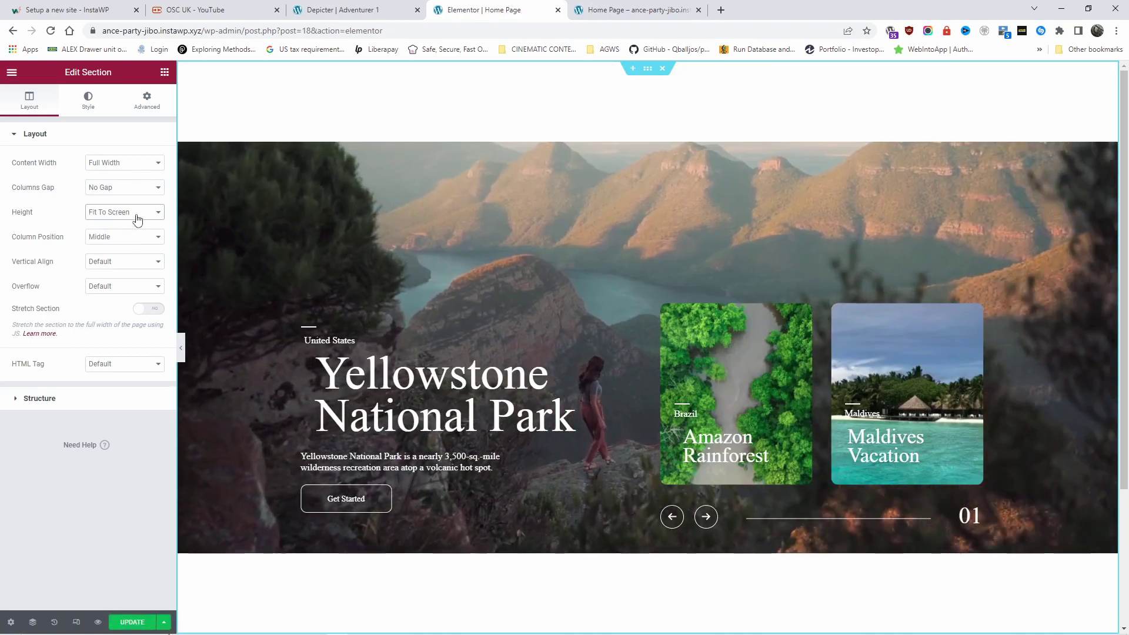
click(128, 242)
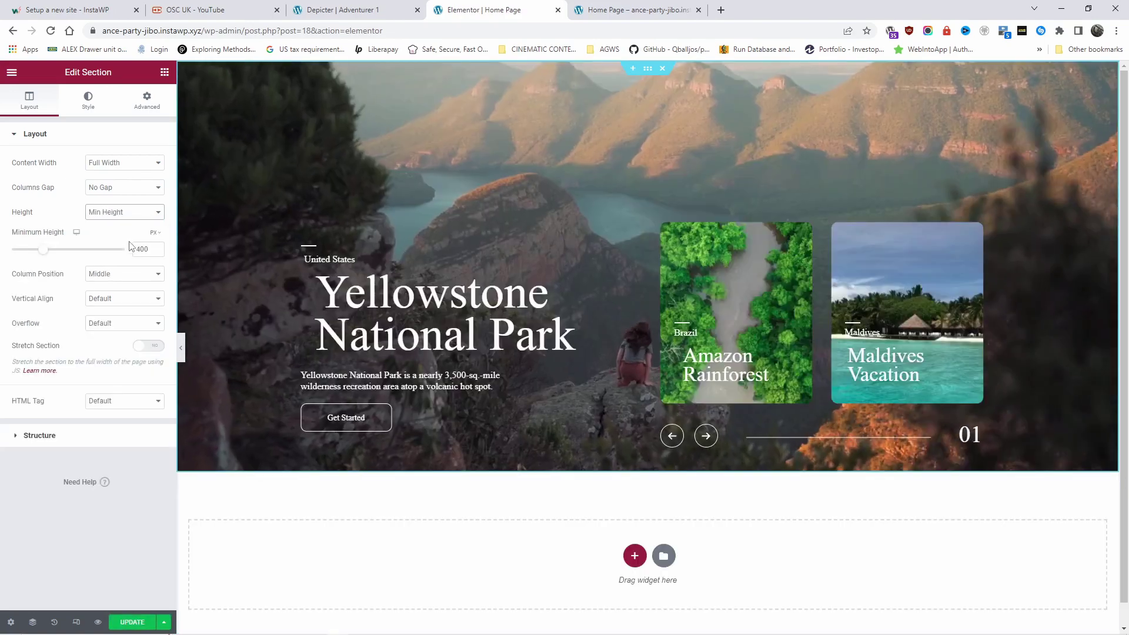
mouse_move(153, 234)
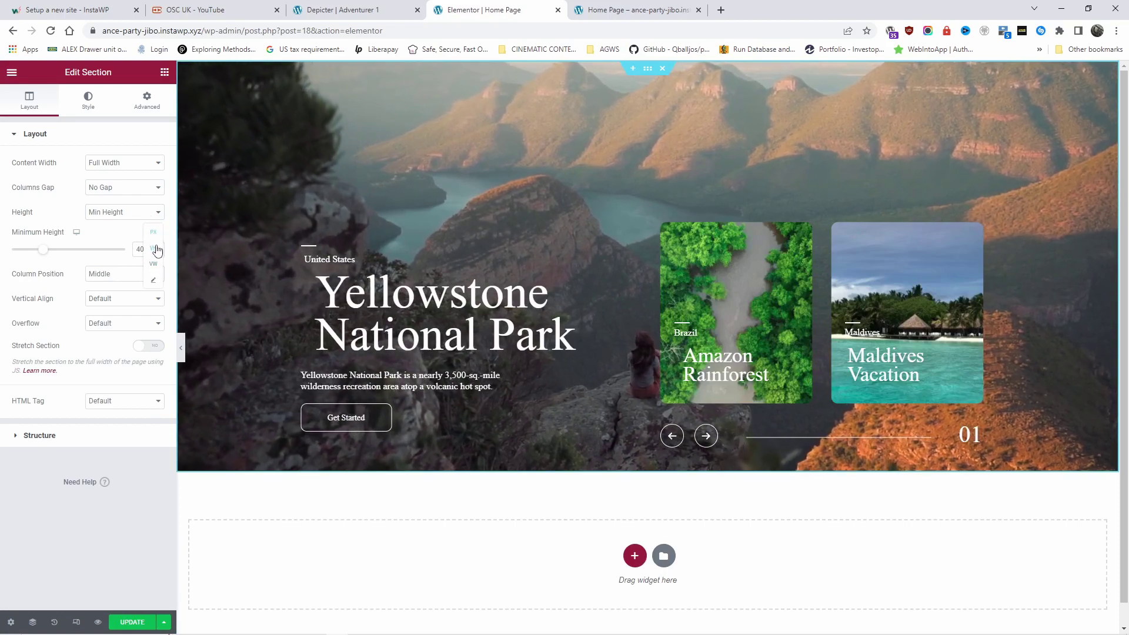
click(155, 248)
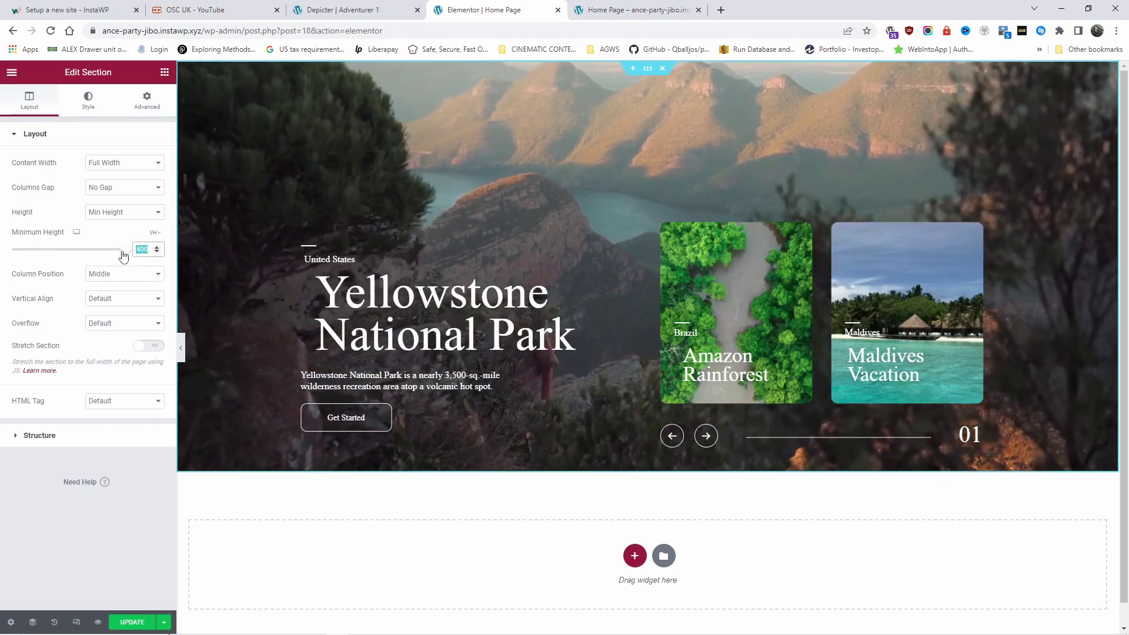
text(100)
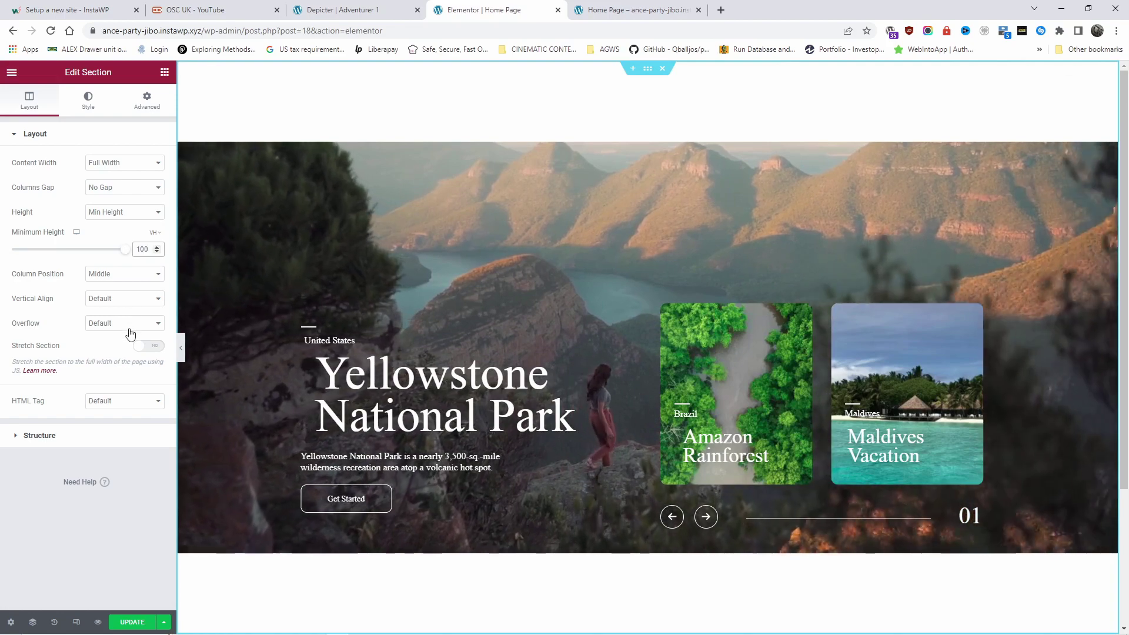
click(134, 622)
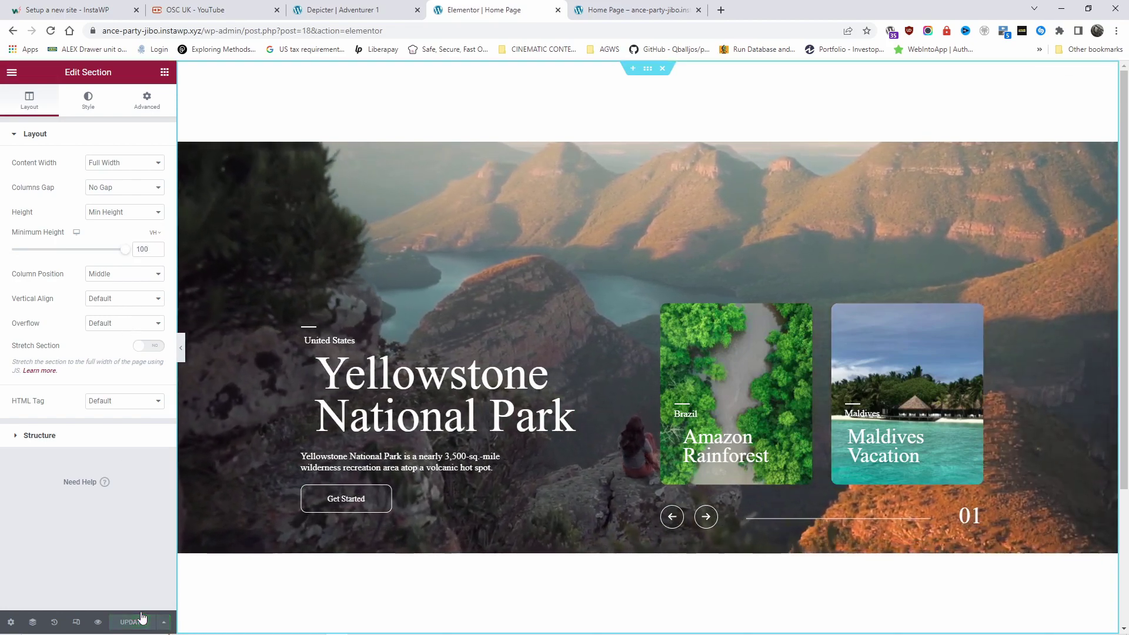
Reload the live Home Page to see the taller slider, then go back to the Adventurer 1 editor.
click(634, 10)
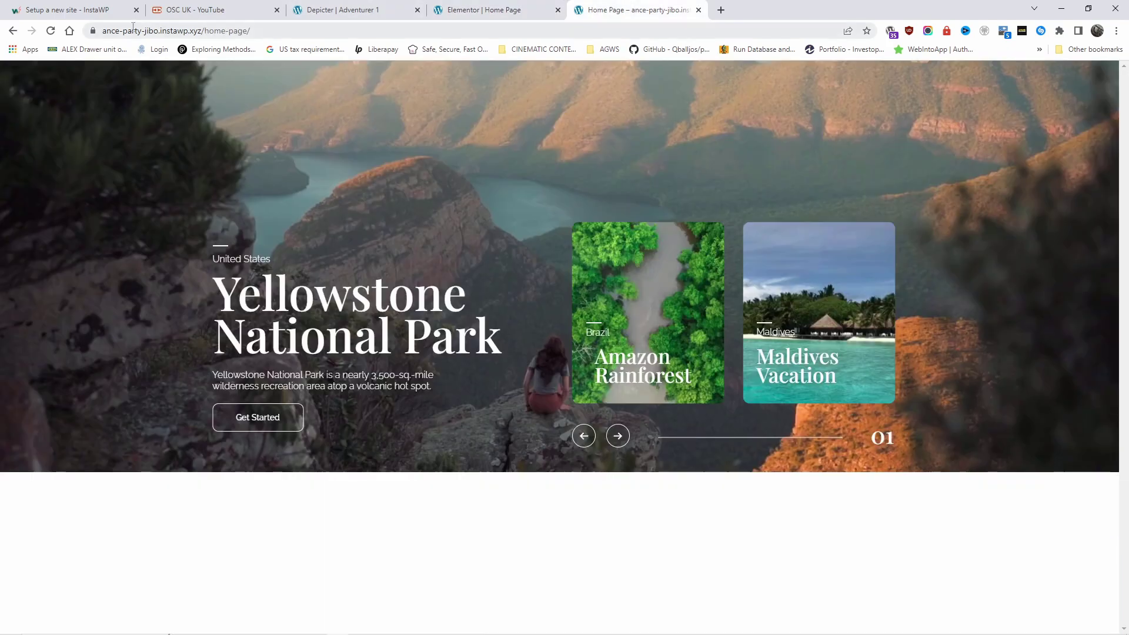
click(51, 32)
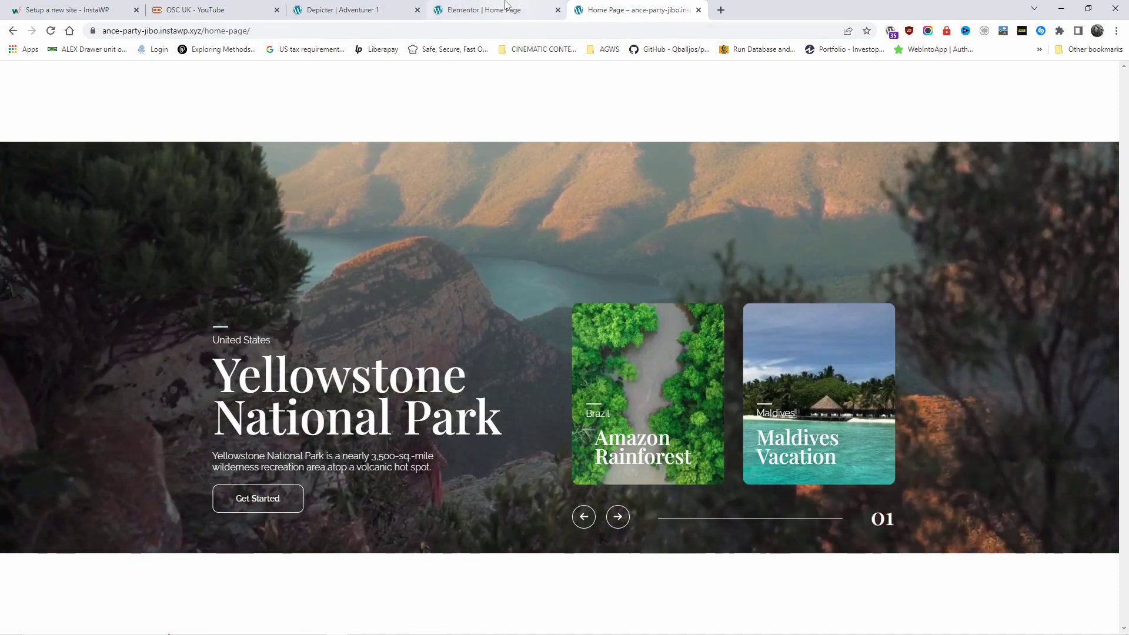
click(483, 10)
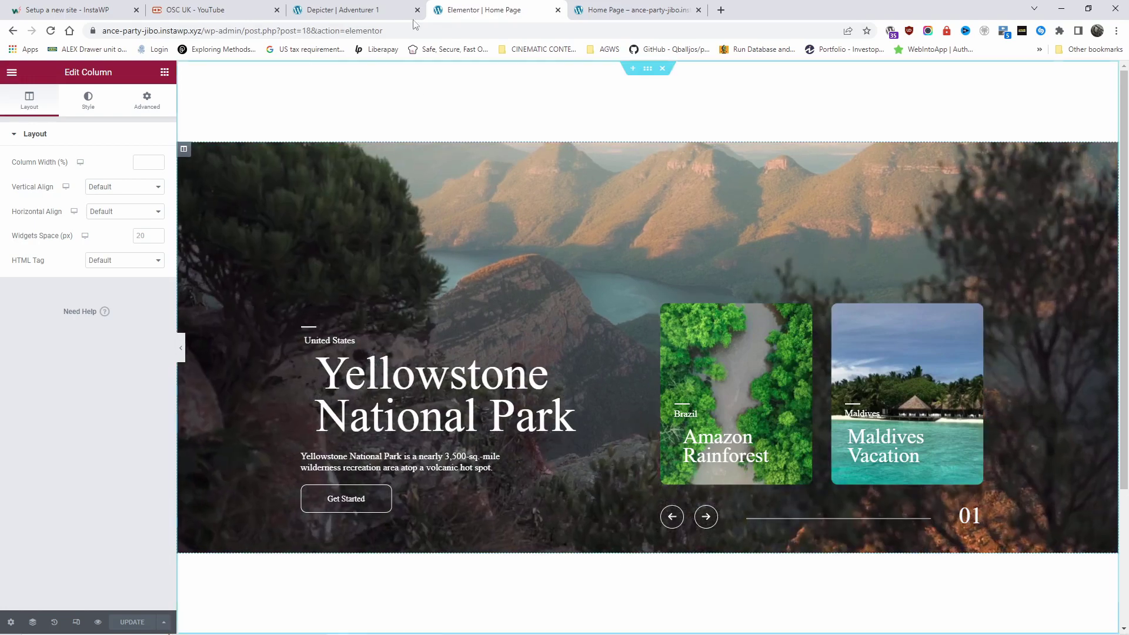
click(358, 6)
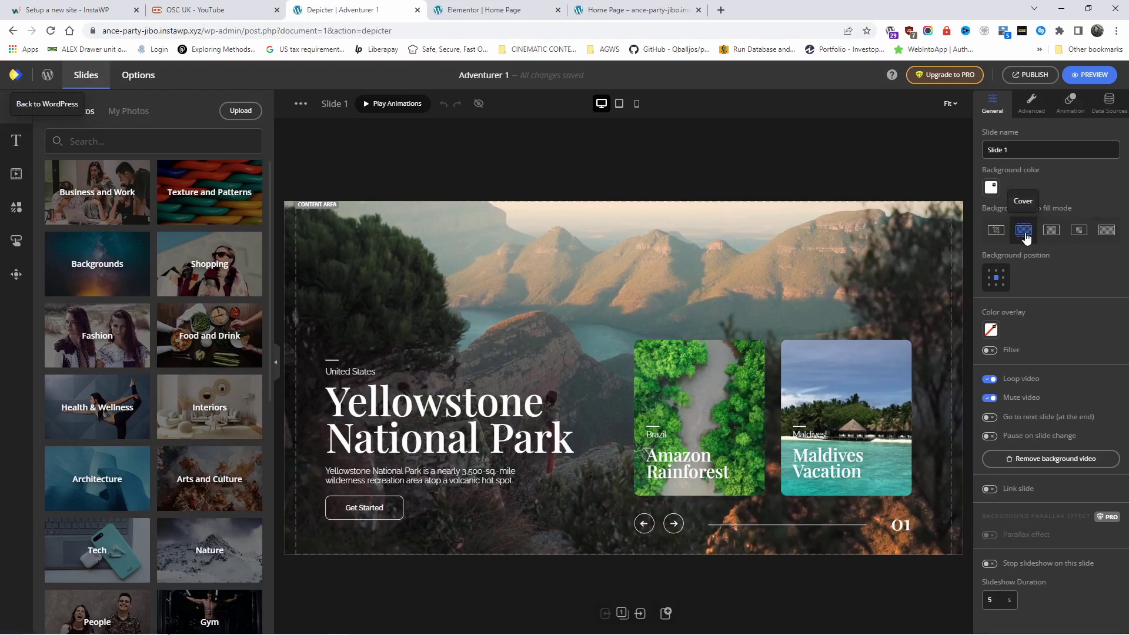
Set Slide 1's background video fill mode to Stretch and publish the Adventurer 1 slider.
click(1105, 231)
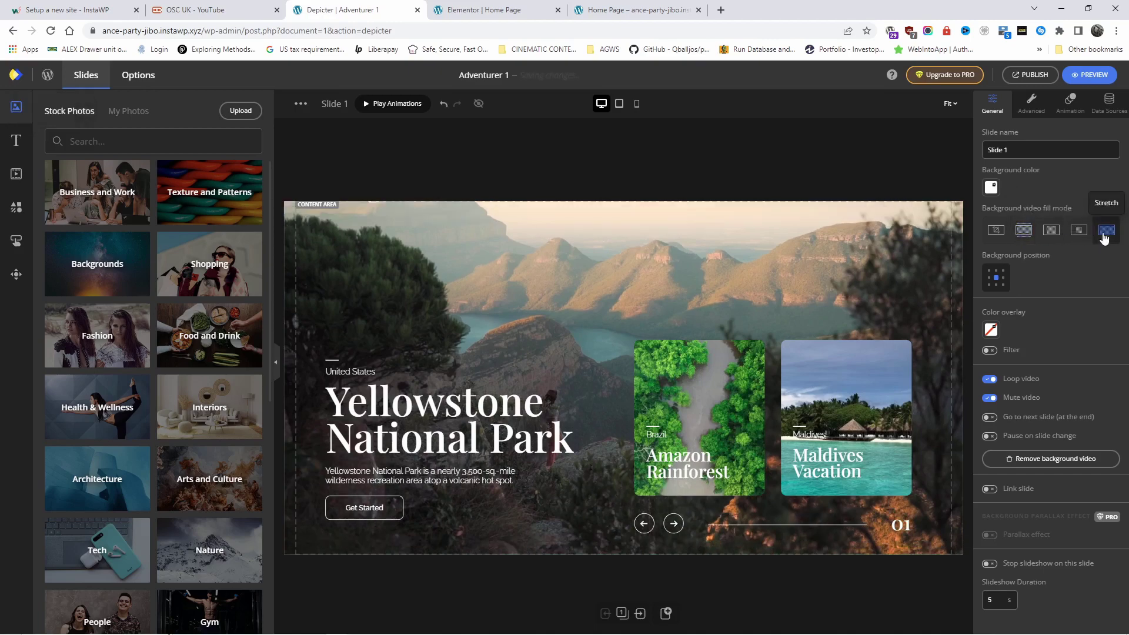
click(1038, 76)
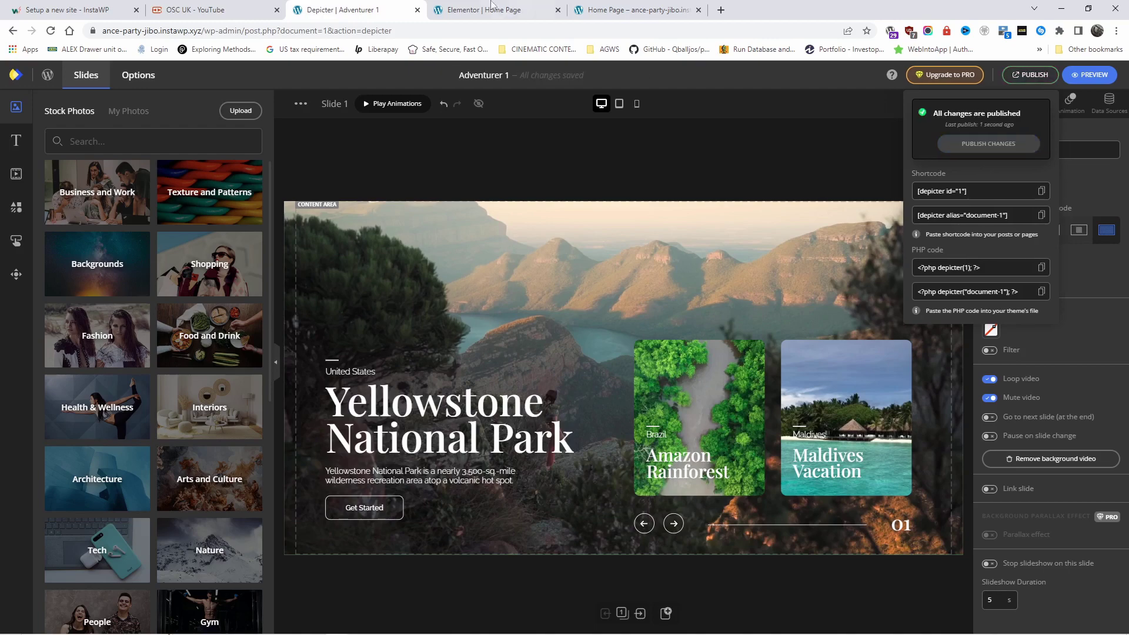
click(635, 6)
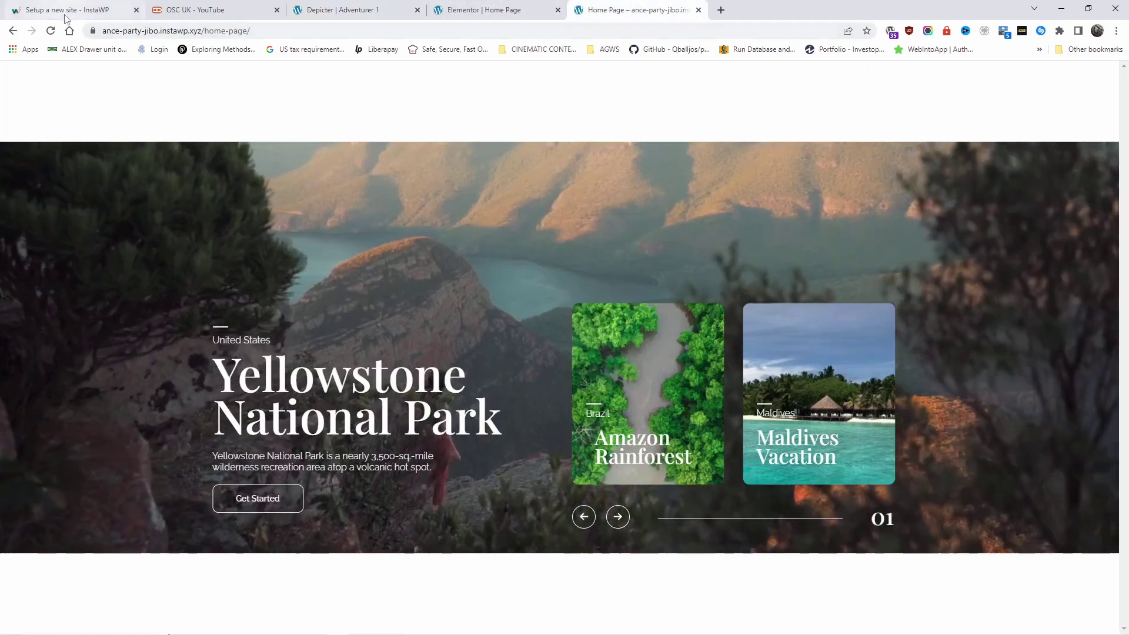
Open the site's front page and view the window-filling slider in full screen, then exit.
click(69, 31)
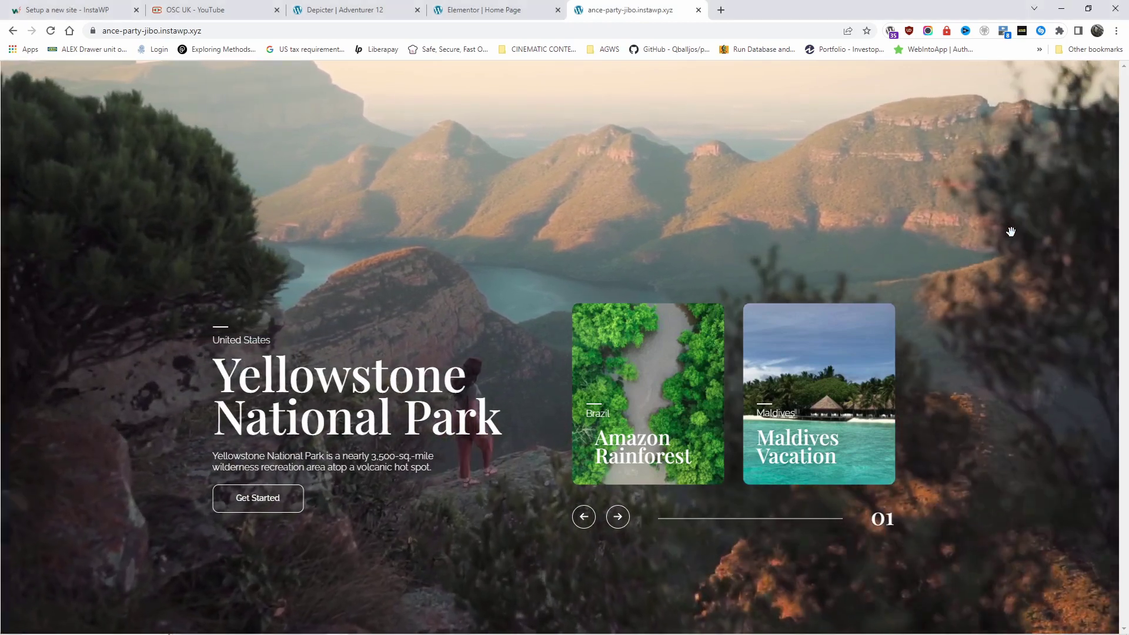
key(F11)
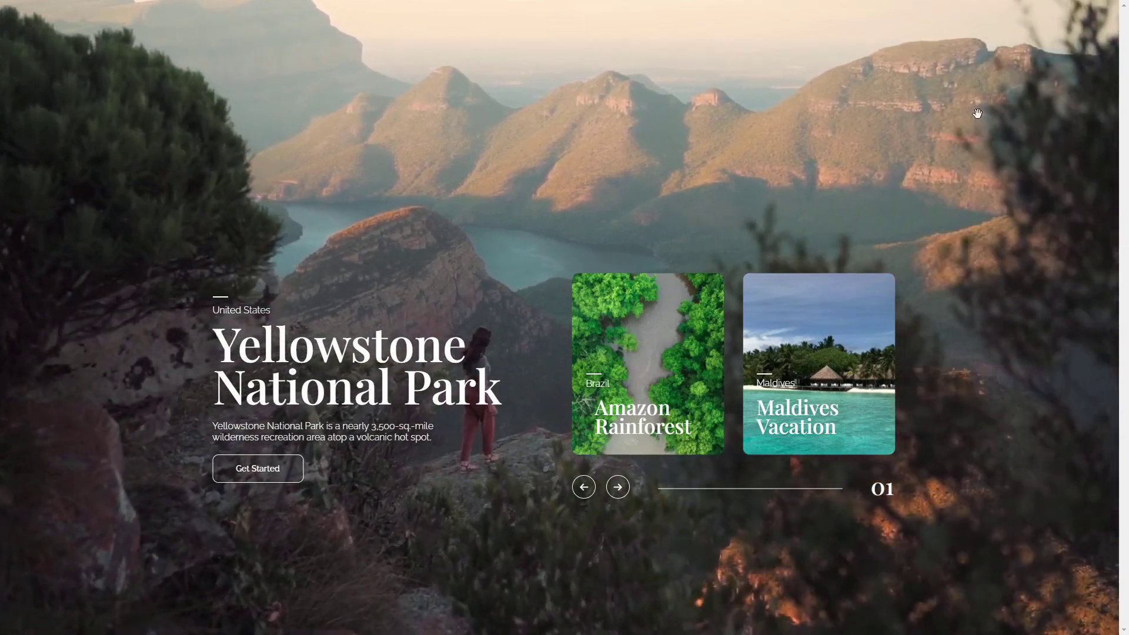
mouse_move(647, 45)
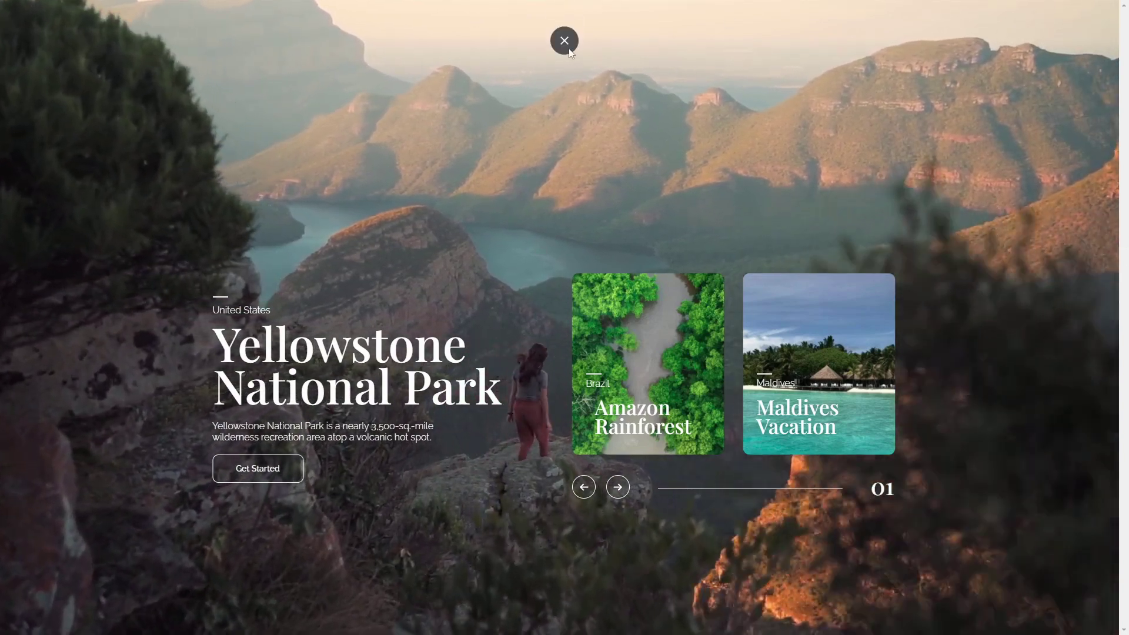
click(565, 39)
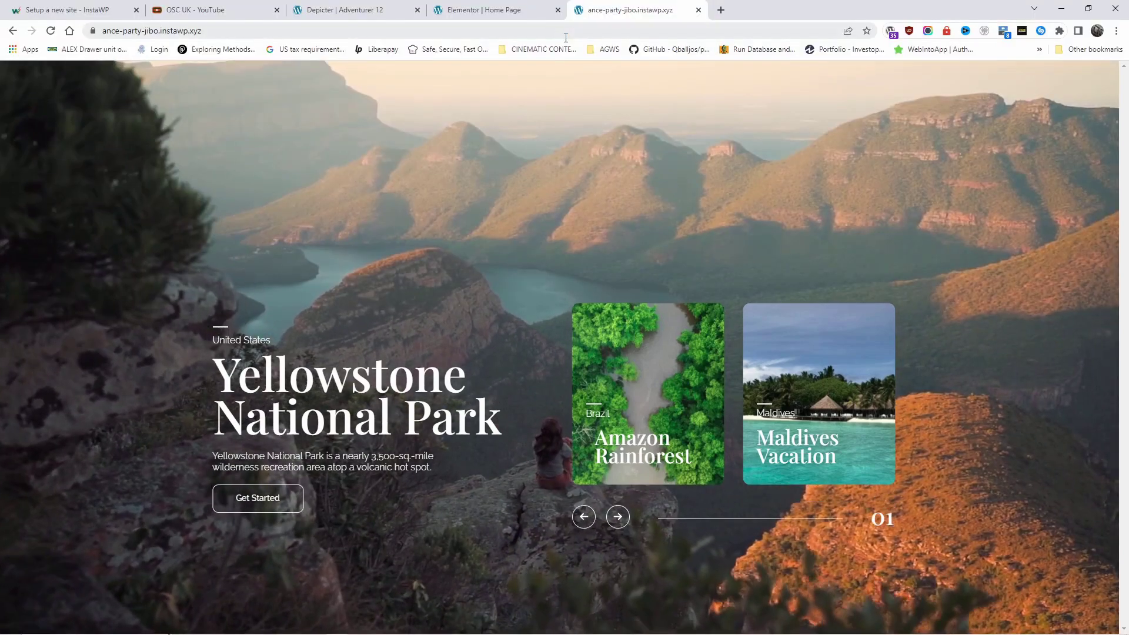
Add the Additional CSS rule body::-webkit-scrollbar { display: none; } and publish it.
click(483, 10)
click(357, 4)
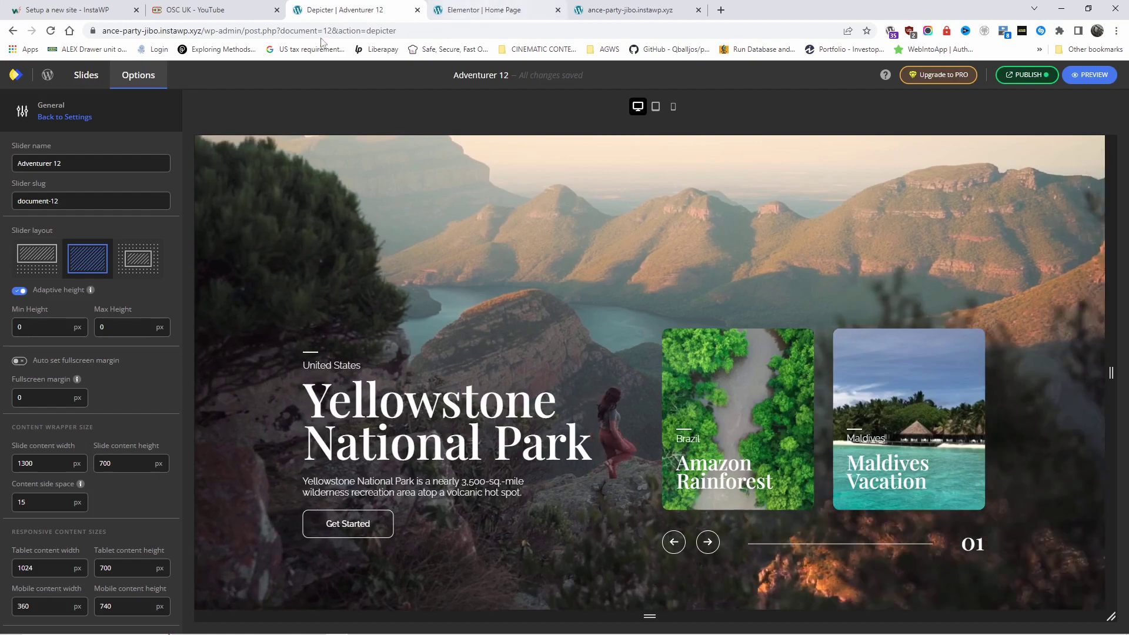
click(47, 77)
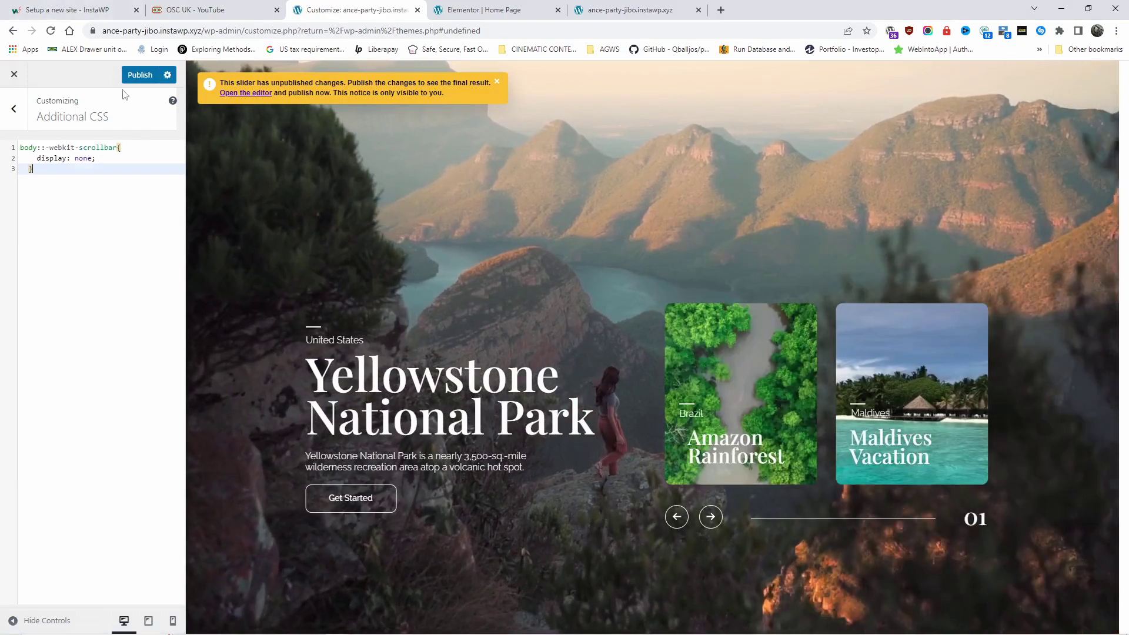
click(136, 77)
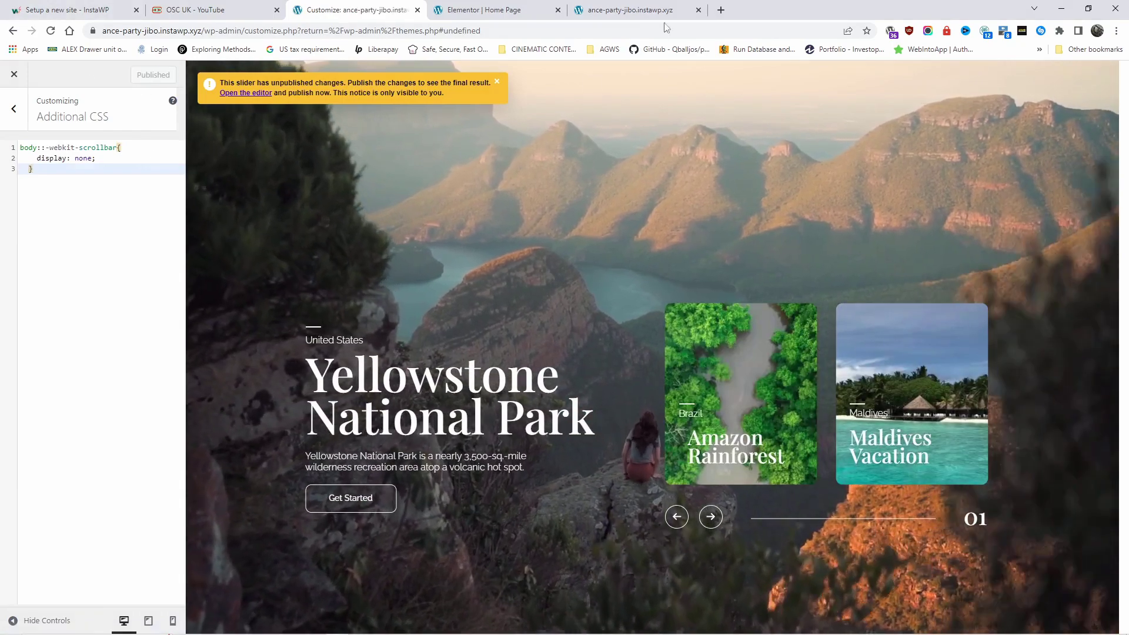
Watch the scrollbar-free slider full screen on the live site, then go to the OSC UK YouTube tab.
click(633, 10)
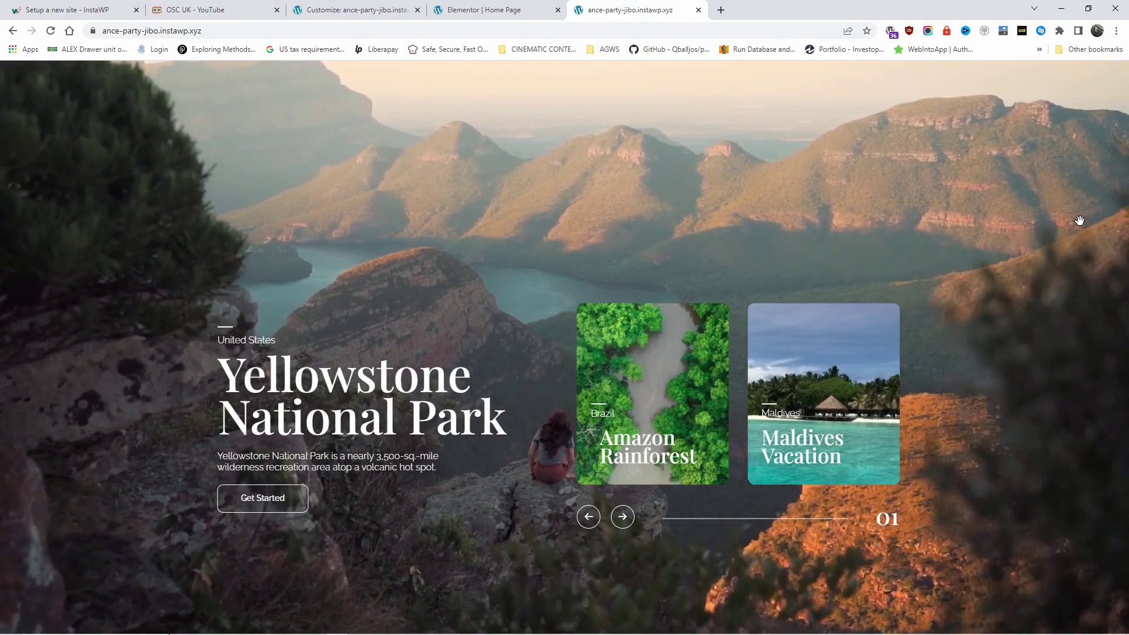
key(F11)
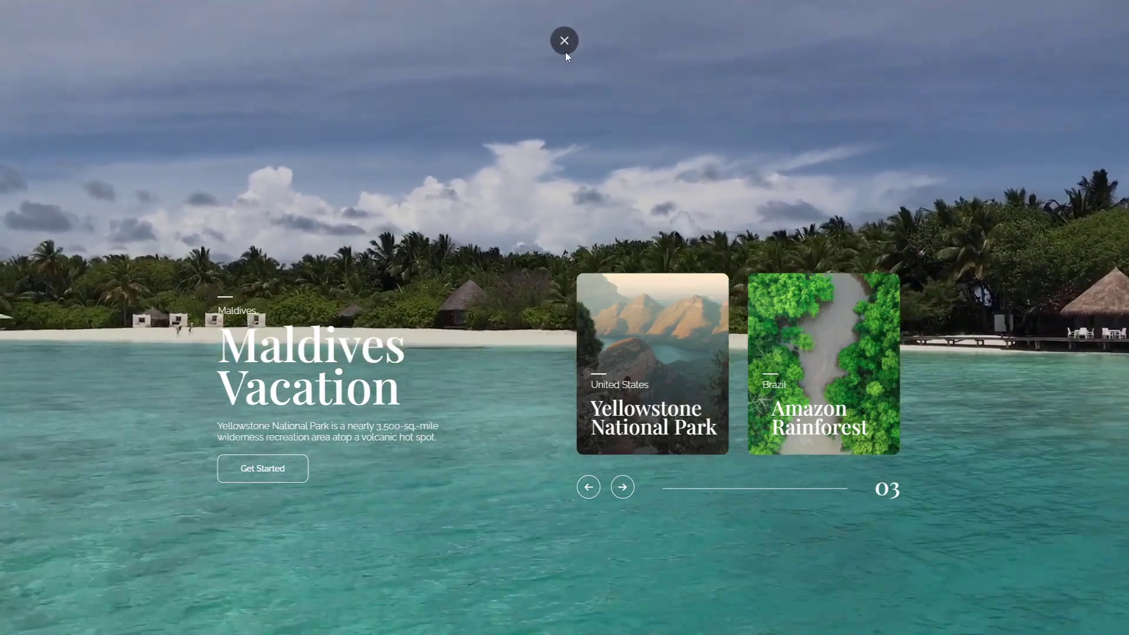
click(567, 40)
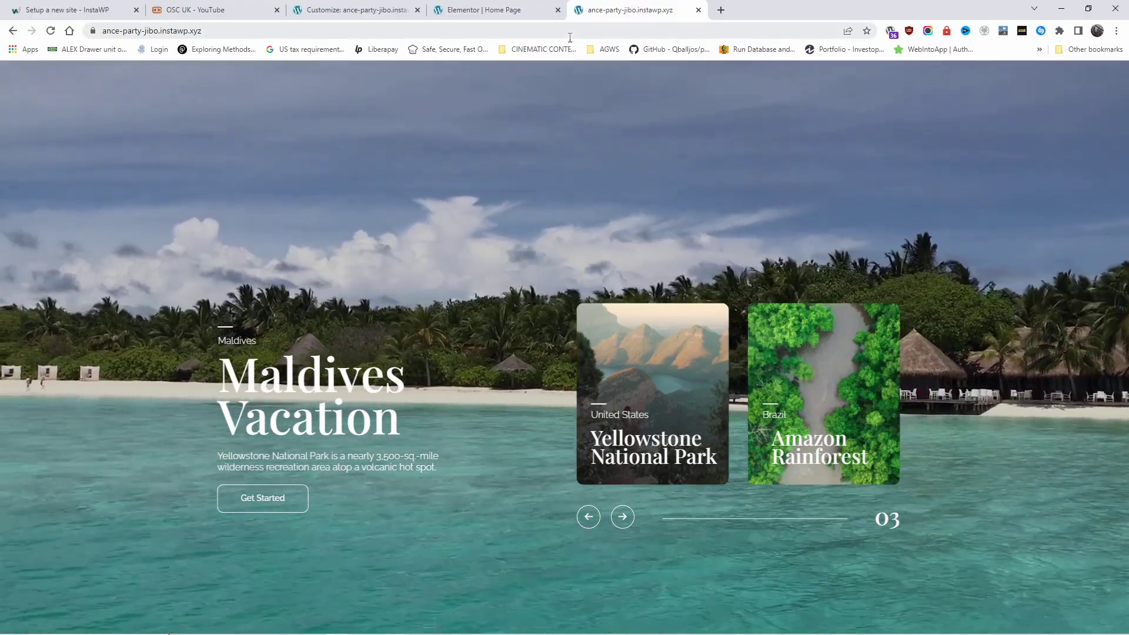
click(186, 7)
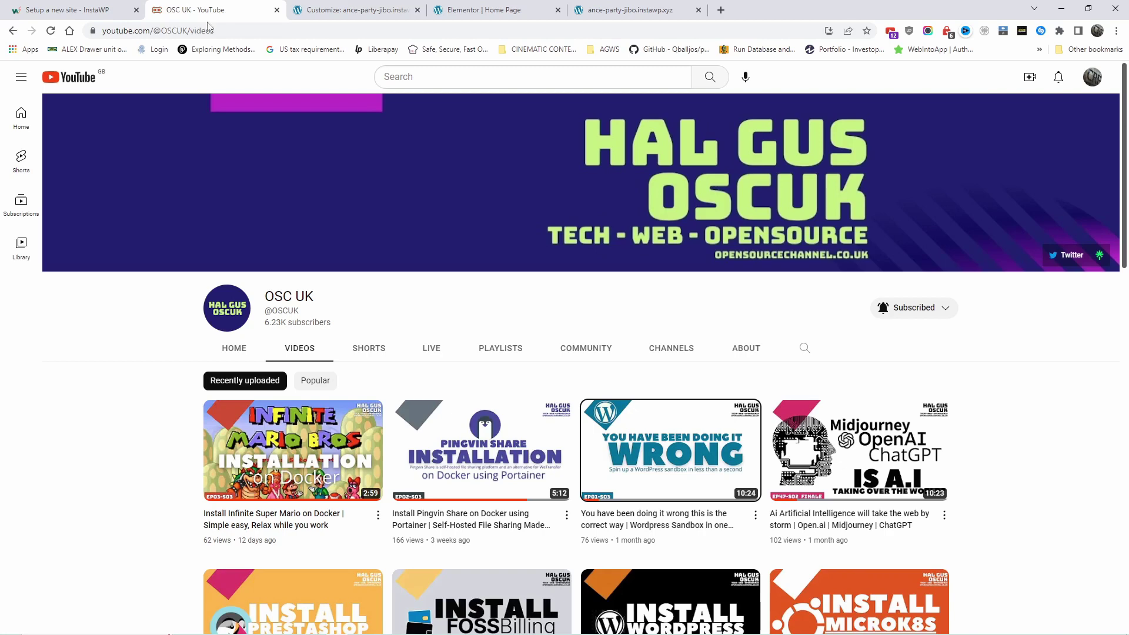